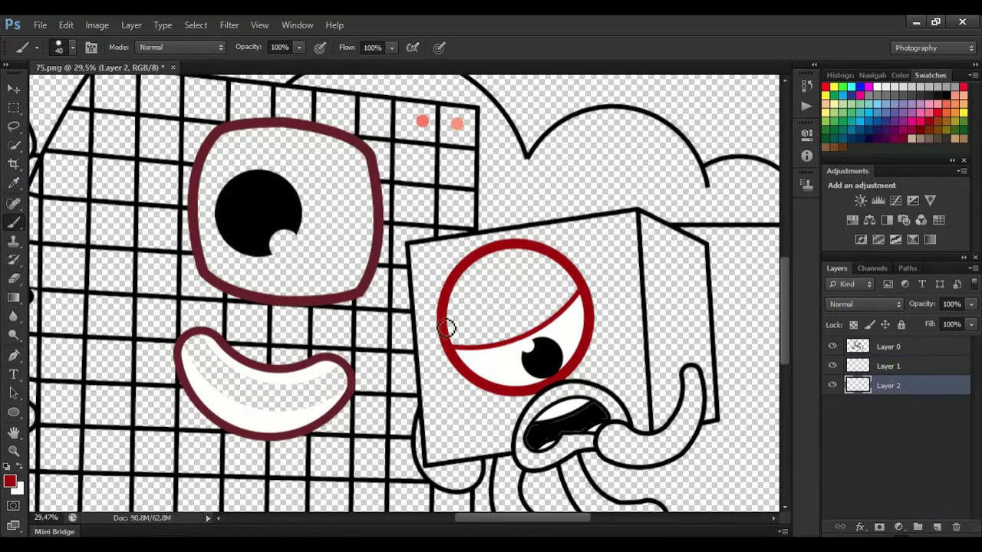
# Paint the small cube character's eyelid, lips and raised arm dark red on Layer 2.
pyautogui.moveTo(456, 338)
pyautogui.mouseDown()
pyautogui.moveTo(464, 277)
pyautogui.moveTo(544, 263)
pyautogui.moveTo(555, 307)
pyautogui.moveTo(481, 340)
pyautogui.moveTo(477, 278)
pyautogui.moveTo(536, 304)
pyautogui.moveTo(485, 290)
pyautogui.mouseUp()
pyautogui.moveTo(539, 415)
pyautogui.mouseDown()
pyautogui.moveTo(567, 393)
pyautogui.moveTo(618, 410)
pyautogui.mouseUp()
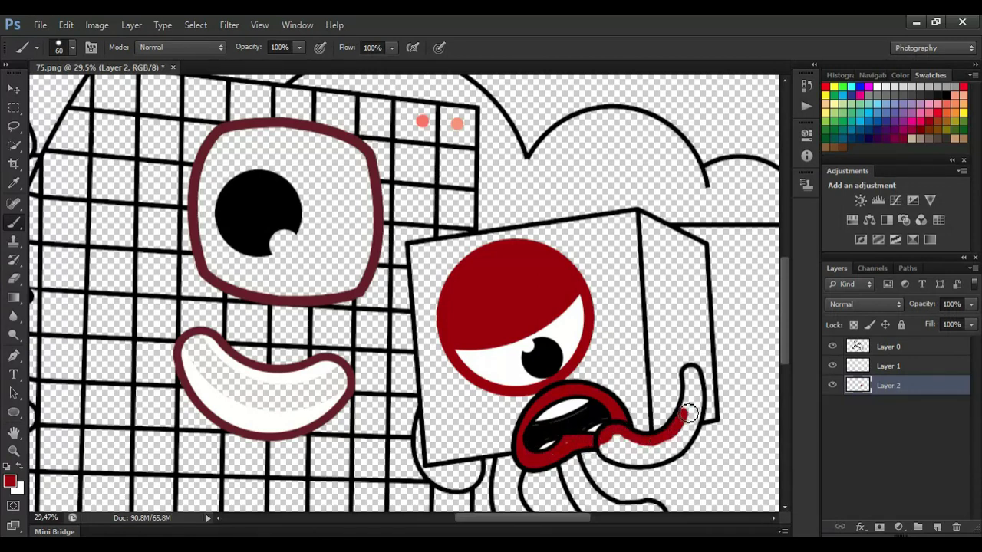
pyautogui.moveTo(673, 457); pyautogui.dragTo(608, 452)
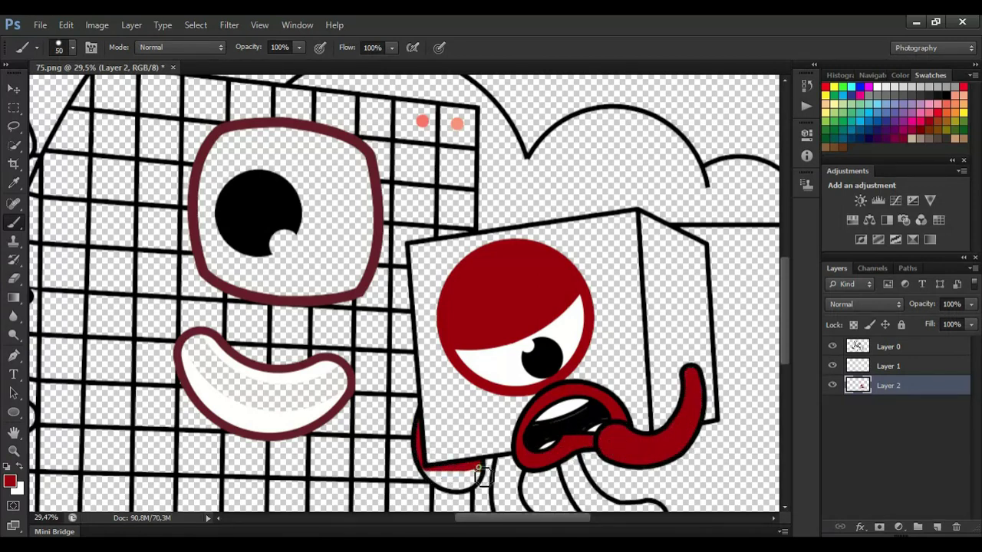
# Fill the small cube's lowered arm and both legs with the same dark red.
pyautogui.moveTo(458, 480); pyautogui.dragTo(467, 475)
pyautogui.moveTo(786, 328); pyautogui.dragTo(786, 340)
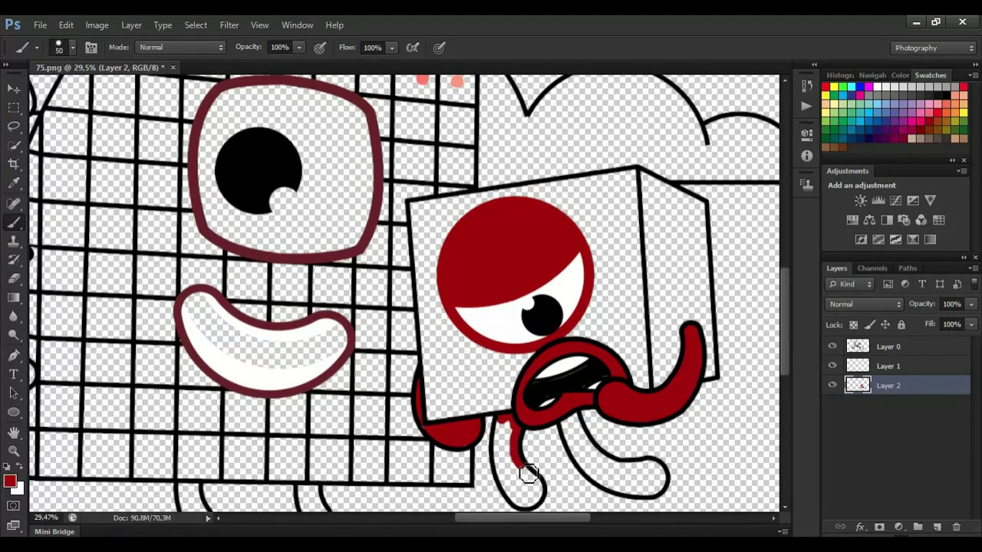
pyautogui.moveTo(507, 481); pyautogui.dragTo(514, 461)
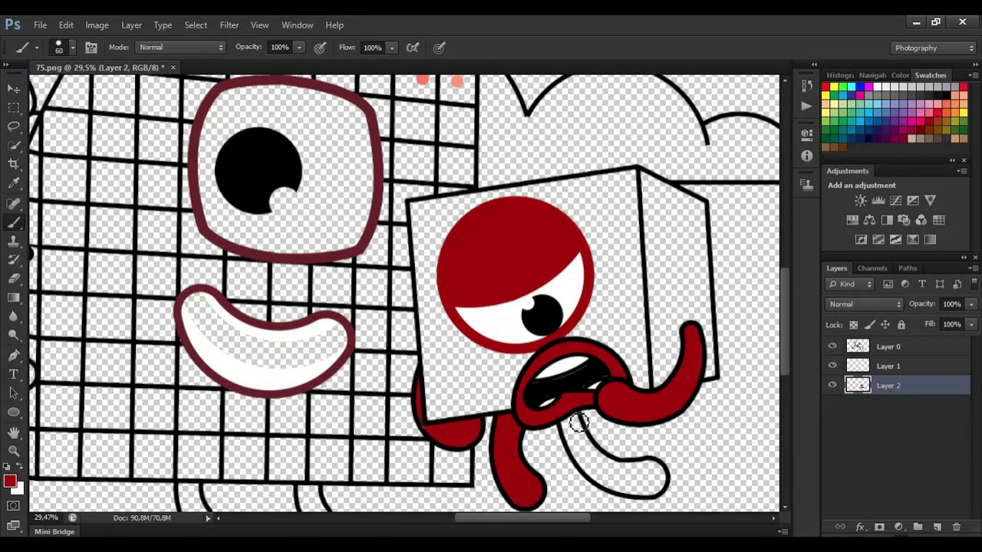
pyautogui.moveTo(636, 493)
pyautogui.mouseDown()
pyautogui.moveTo(567, 432)
pyautogui.moveTo(599, 469)
pyautogui.moveTo(656, 480)
pyautogui.mouseUp()
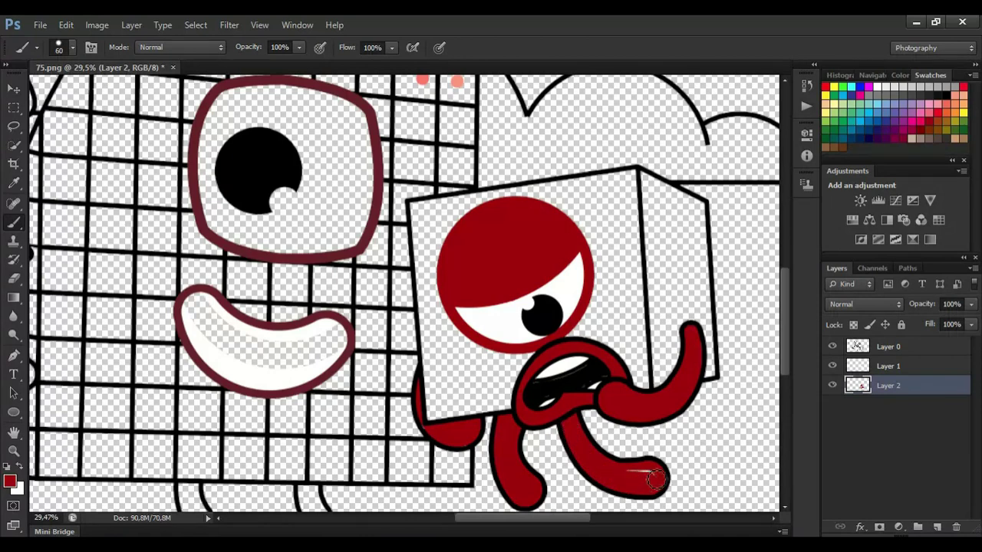
# Add a new layer beneath Layer 2 and paint the small cube's front and side faces bright red.
pyautogui.click(937, 527)
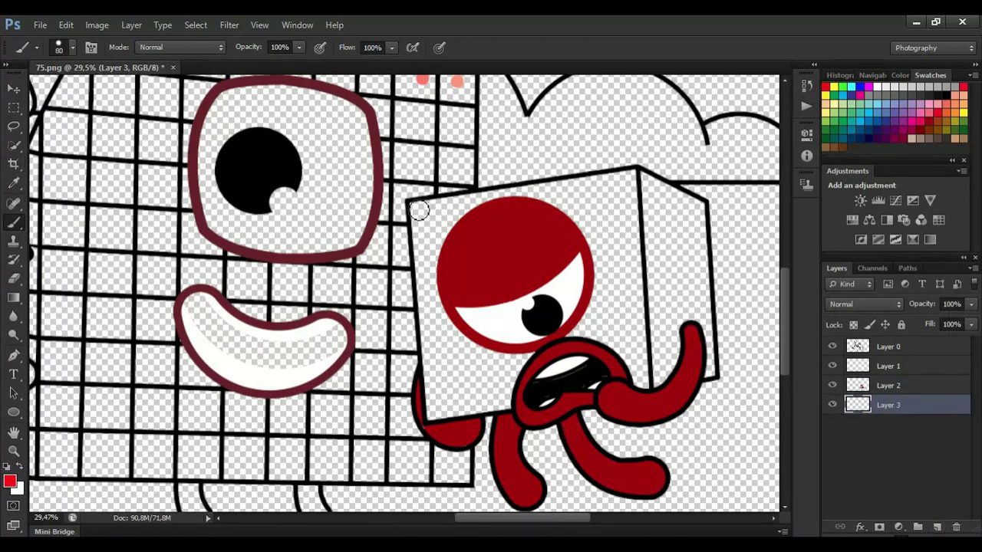
pyautogui.moveTo(418, 209)
pyautogui.mouseDown()
pyautogui.moveTo(640, 178)
pyautogui.moveTo(697, 207)
pyautogui.moveTo(709, 330)
pyautogui.moveTo(702, 373)
pyautogui.moveTo(433, 416)
pyautogui.moveTo(423, 219)
pyautogui.moveTo(582, 190)
pyautogui.moveTo(641, 250)
pyautogui.moveTo(668, 258)
pyautogui.moveTo(642, 290)
pyautogui.moveTo(603, 306)
pyautogui.moveTo(662, 330)
pyautogui.moveTo(629, 384)
pyautogui.moveTo(641, 369)
pyautogui.moveTo(506, 387)
pyautogui.moveTo(442, 367)
pyautogui.moveTo(434, 236)
pyautogui.moveTo(499, 353)
pyautogui.moveTo(475, 376)
pyautogui.mouseUp()
pyautogui.press(']')
pyautogui.press(']')
pyautogui.press(']')
pyautogui.scroll(2, 581, 355)
pyautogui.hscroll(-2, 581, 354)
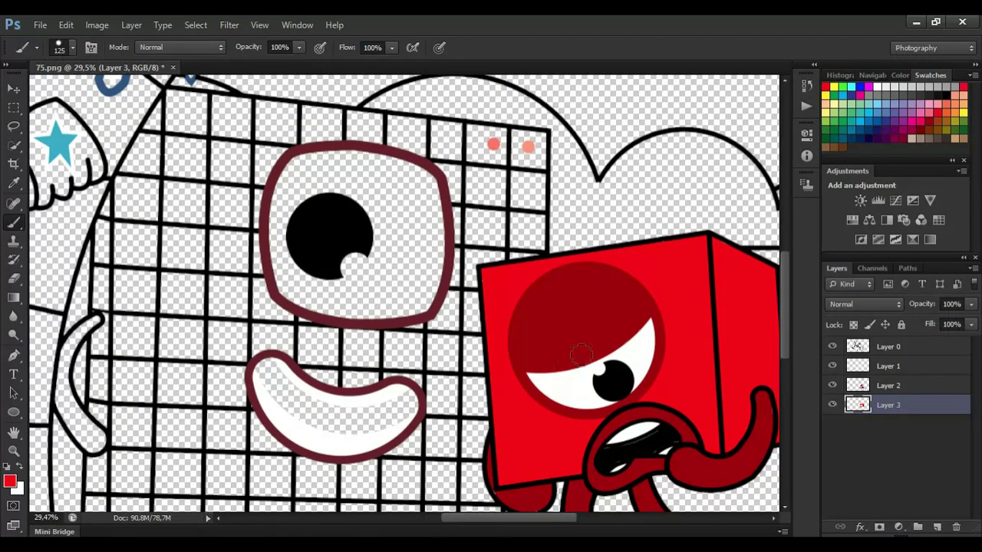
# Add a new layer beneath Layer 3 and sample the salmon dot in the big block's top row.
pyautogui.click(936, 527)
pyautogui.press('i')
pyautogui.click(495, 145)
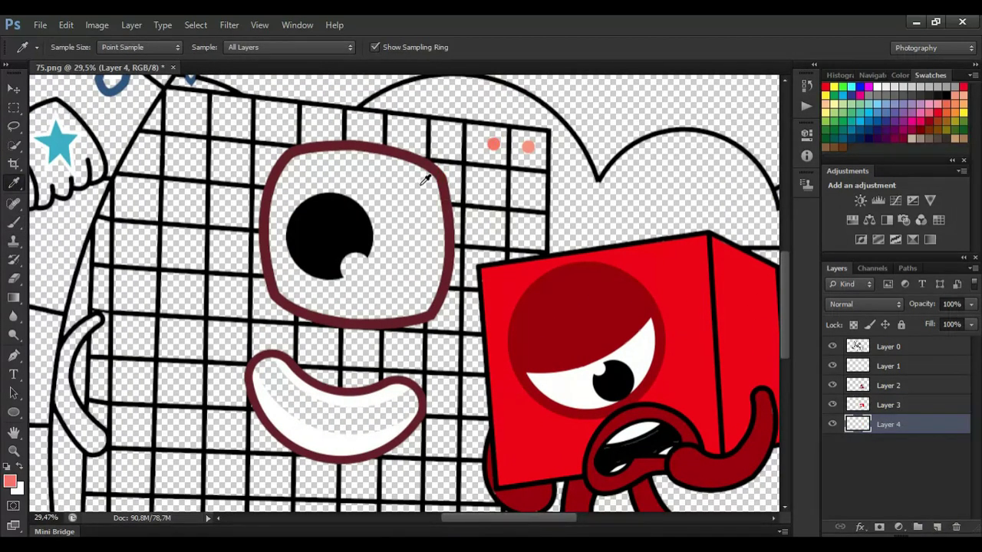
# Erase the two salmon sample dots from Layer 0 and choose dark red for painting on Layer 4.
pyautogui.click(14, 279)
pyautogui.click(898, 347)
pyautogui.click(11, 186)
pyautogui.click(928, 123)
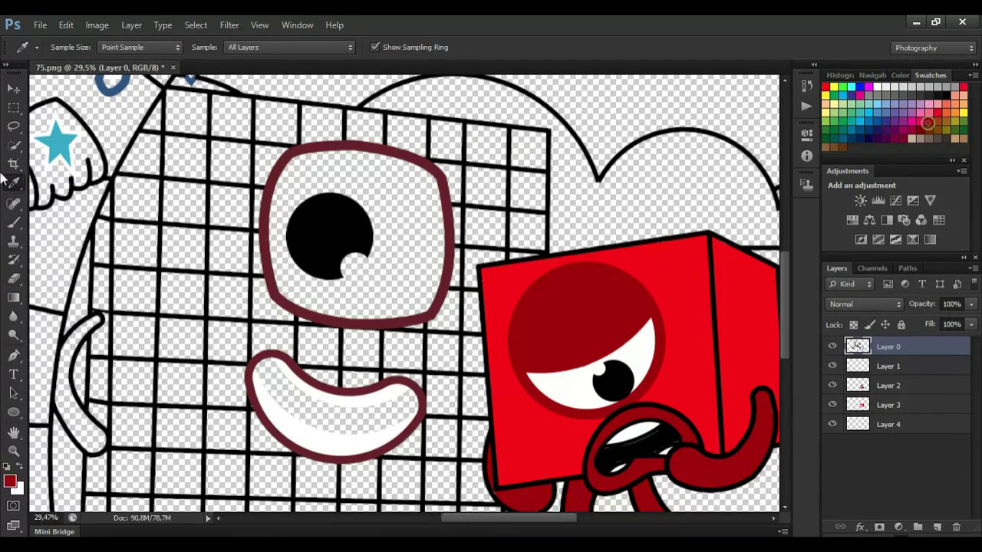
pyautogui.press('b')
pyautogui.hotkey('ctrl', 'z')
pyautogui.click(918, 422)
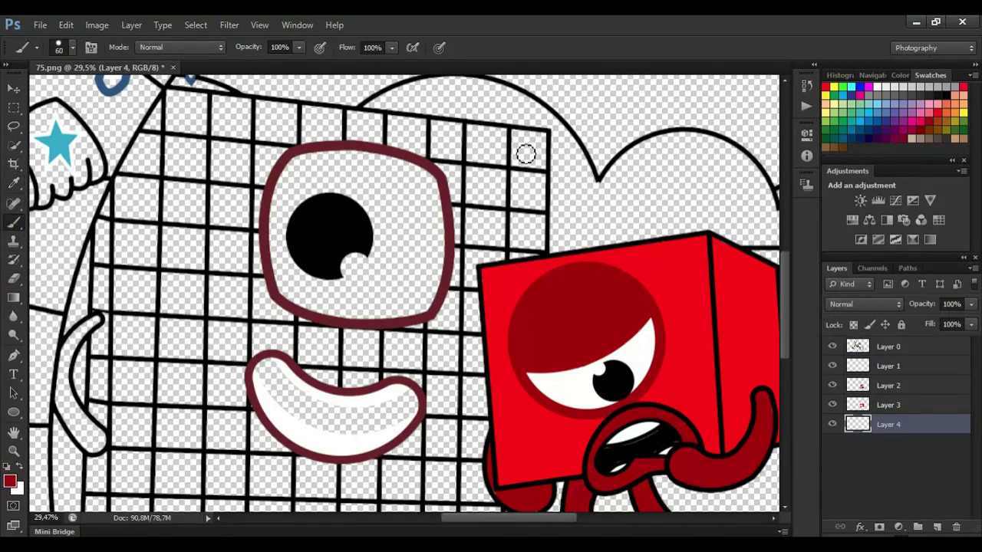
# Paint alternate squares dark red in the top two rows of the big block's grid.
pyautogui.moveTo(544, 156); pyautogui.dragTo(531, 162)
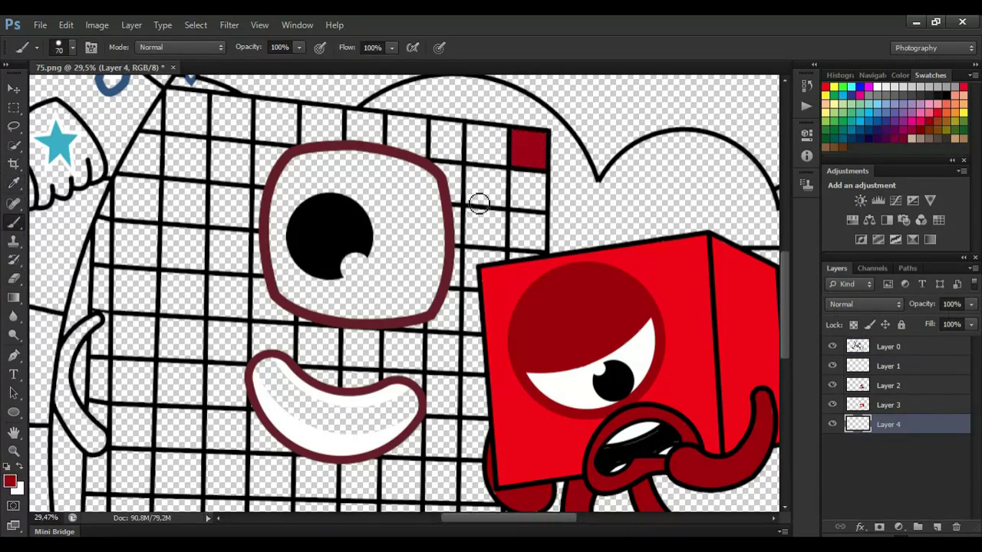
pyautogui.moveTo(479, 204)
pyautogui.mouseDown()
pyautogui.moveTo(485, 175)
pyautogui.moveTo(503, 203)
pyautogui.moveTo(476, 204)
pyautogui.moveTo(497, 196)
pyautogui.mouseUp()
pyautogui.moveTo(457, 158)
pyautogui.mouseDown()
pyautogui.moveTo(442, 131)
pyautogui.moveTo(437, 158)
pyautogui.mouseUp()
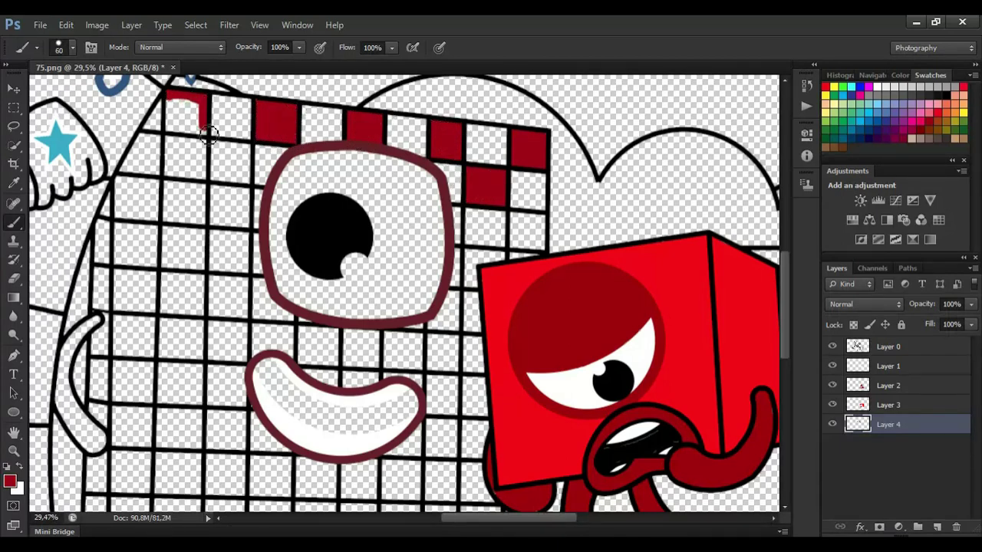
pyautogui.moveTo(208, 135)
pyautogui.mouseDown()
pyautogui.moveTo(173, 133)
pyautogui.moveTo(199, 129)
pyautogui.moveTo(187, 120)
pyautogui.moveTo(132, 184)
pyautogui.moveTo(154, 185)
pyautogui.moveTo(178, 149)
pyautogui.moveTo(161, 167)
pyautogui.moveTo(175, 189)
pyautogui.mouseUp()
pyautogui.scroll(3, 115, 137)
pyautogui.moveTo(263, 153)
pyautogui.mouseDown()
pyautogui.moveTo(311, 201)
pyautogui.moveTo(278, 186)
pyautogui.mouseUp()
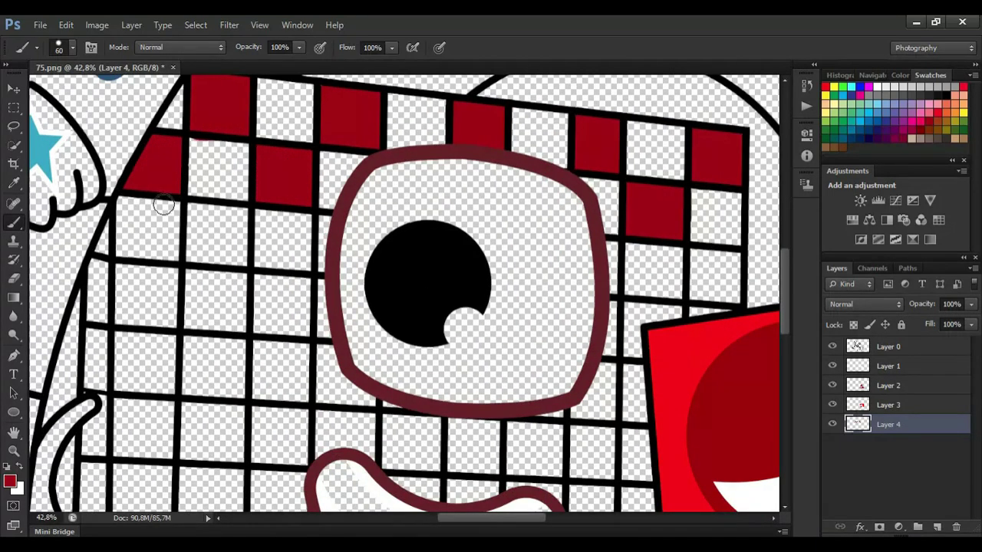
# Continue the dark red checker pattern left of the big block's eye, from the third to the sixth row.
pyautogui.moveTo(239, 213)
pyautogui.mouseDown()
pyautogui.moveTo(240, 259)
pyautogui.moveTo(196, 256)
pyautogui.moveTo(193, 215)
pyautogui.moveTo(209, 243)
pyautogui.mouseUp()
pyautogui.moveTo(117, 278)
pyautogui.mouseDown()
pyautogui.moveTo(151, 275)
pyautogui.moveTo(154, 318)
pyautogui.moveTo(96, 269)
pyautogui.moveTo(143, 286)
pyautogui.moveTo(123, 292)
pyautogui.mouseUp()
pyautogui.moveTo(254, 281)
pyautogui.mouseDown()
pyautogui.moveTo(303, 281)
pyautogui.moveTo(304, 324)
pyautogui.moveTo(262, 328)
pyautogui.moveTo(280, 303)
pyautogui.mouseUp()
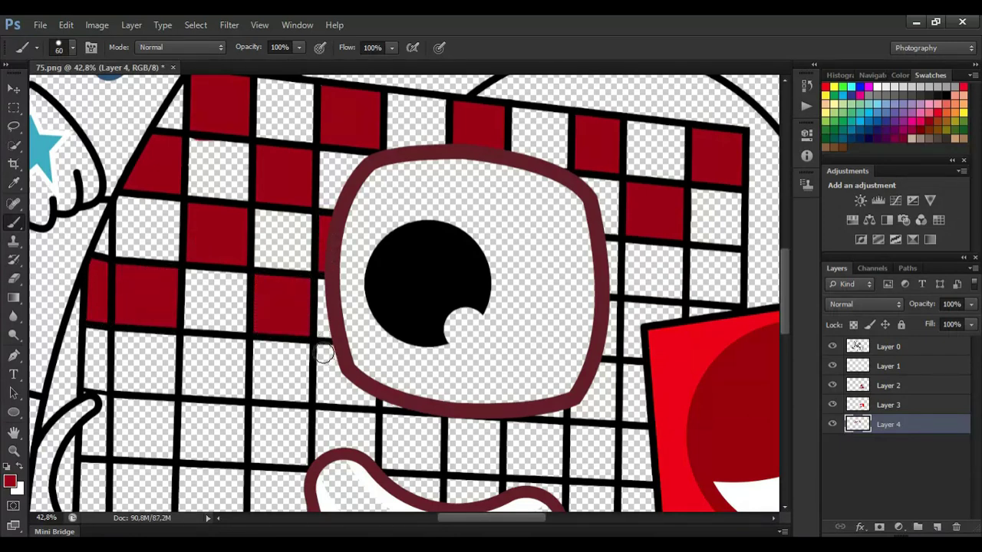
pyautogui.moveTo(323, 354)
pyautogui.mouseDown()
pyautogui.moveTo(360, 399)
pyautogui.moveTo(319, 384)
pyautogui.mouseUp()
pyautogui.moveTo(234, 349)
pyautogui.mouseDown()
pyautogui.moveTo(197, 345)
pyautogui.moveTo(190, 388)
pyautogui.moveTo(222, 377)
pyautogui.mouseUp()
pyautogui.moveTo(86, 447)
pyautogui.mouseDown()
pyautogui.moveTo(168, 452)
pyautogui.moveTo(125, 410)
pyautogui.moveTo(147, 431)
pyautogui.mouseUp()
pyautogui.press('[')
pyautogui.press('[')
pyautogui.press('[')
pyautogui.press('[')
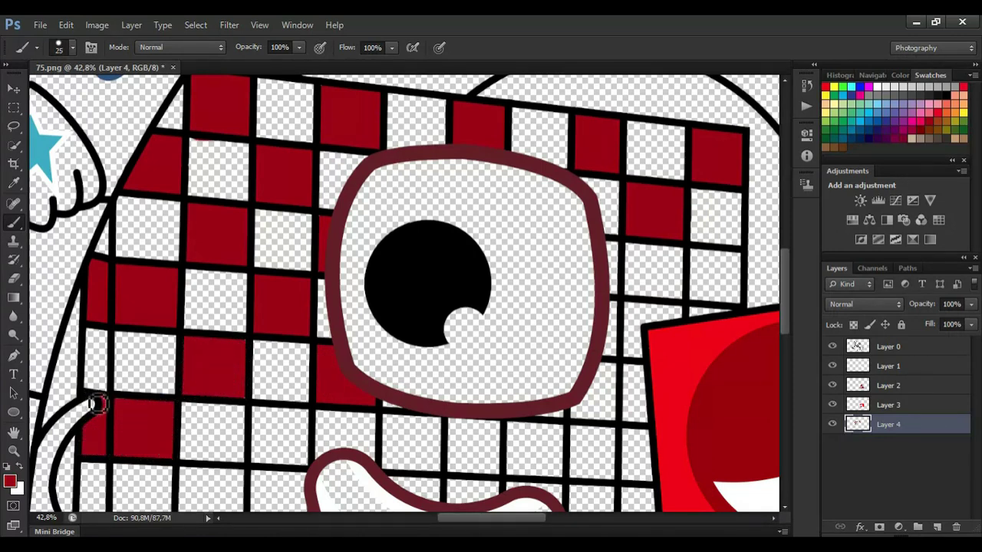
# Paint alternate squares dark red below and to the right of the big block's eye.
pyautogui.moveTo(277, 414)
pyautogui.mouseDown()
pyautogui.moveTo(299, 439)
pyautogui.moveTo(271, 455)
pyautogui.moveTo(257, 429)
pyautogui.moveTo(285, 443)
pyautogui.mouseUp()
pyautogui.moveTo(383, 418)
pyautogui.mouseDown()
pyautogui.moveTo(435, 451)
pyautogui.moveTo(395, 463)
pyautogui.moveTo(392, 445)
pyautogui.moveTo(417, 442)
pyautogui.mouseUp()
pyautogui.moveTo(698, 255)
pyautogui.mouseDown()
pyautogui.moveTo(737, 277)
pyautogui.moveTo(715, 286)
pyautogui.mouseUp()
pyautogui.press('[')
pyautogui.moveTo(630, 308); pyautogui.dragTo(633, 321)
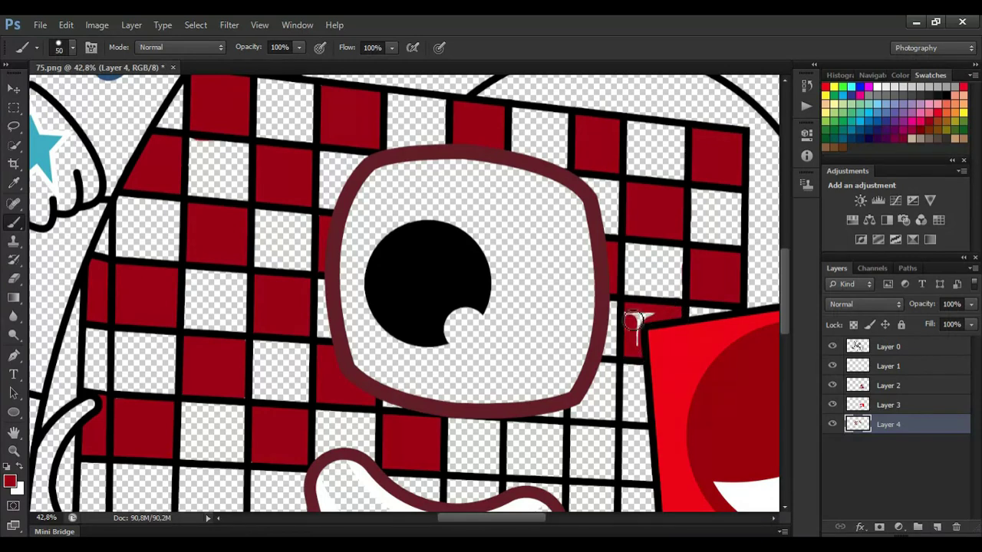
pyautogui.moveTo(613, 377)
pyautogui.mouseDown()
pyautogui.moveTo(616, 419)
pyautogui.moveTo(579, 418)
pyautogui.moveTo(605, 373)
pyautogui.moveTo(605, 412)
pyautogui.moveTo(632, 438)
pyautogui.moveTo(629, 479)
pyautogui.moveTo(642, 451)
pyautogui.mouseUp()
pyautogui.moveTo(516, 431)
pyautogui.mouseDown()
pyautogui.moveTo(563, 437)
pyautogui.moveTo(520, 443)
pyautogui.moveTo(533, 454)
pyautogui.mouseUp()
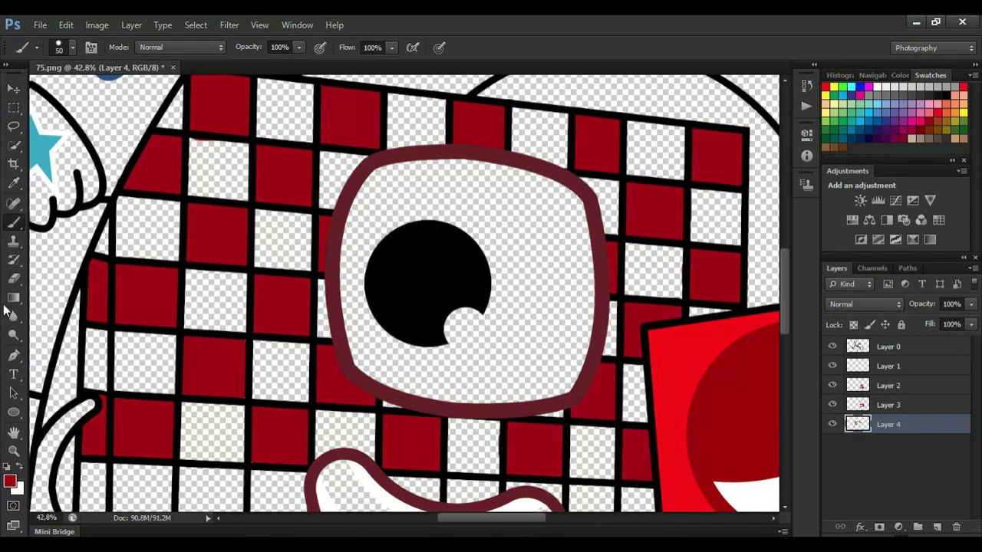
# Fill alternate squares with dark red above, right of and just beneath the big block's mouth.
pyautogui.click(14, 279)
pyautogui.click(14, 222)
pyautogui.moveTo(457, 488); pyautogui.dragTo(454, 502)
pyautogui.moveTo(783, 323); pyautogui.dragTo(784, 369)
pyautogui.moveTo(608, 305)
pyautogui.mouseDown()
pyautogui.moveTo(575, 312)
pyautogui.moveTo(608, 305)
pyautogui.moveTo(595, 303)
pyautogui.moveTo(610, 337)
pyautogui.moveTo(653, 336)
pyautogui.moveTo(652, 379)
pyautogui.moveTo(629, 368)
pyautogui.mouseUp()
pyautogui.press('e')
pyautogui.press('b')
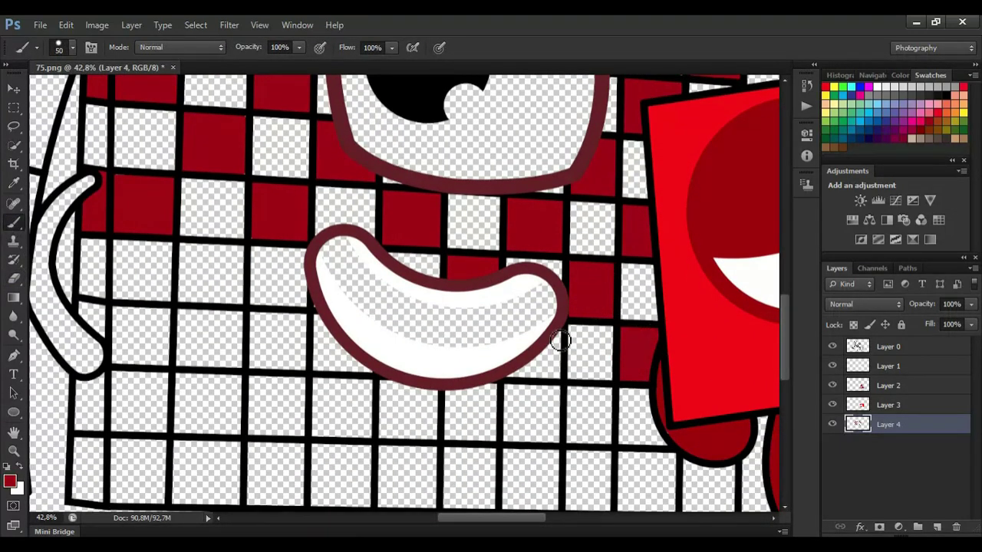
pyautogui.moveTo(533, 367)
pyautogui.mouseDown()
pyautogui.moveTo(580, 392)
pyautogui.moveTo(573, 441)
pyautogui.moveTo(594, 420)
pyautogui.mouseUp()
pyautogui.moveTo(489, 385)
pyautogui.mouseDown()
pyautogui.moveTo(492, 437)
pyautogui.moveTo(455, 441)
pyautogui.moveTo(474, 394)
pyautogui.moveTo(457, 414)
pyautogui.mouseUp()
# Paint alternate squares dark red to the left and lower left of the big block's mouth.
pyautogui.moveTo(180, 247)
pyautogui.mouseDown()
pyautogui.moveTo(222, 254)
pyautogui.moveTo(201, 303)
pyautogui.moveTo(196, 274)
pyautogui.mouseUp()
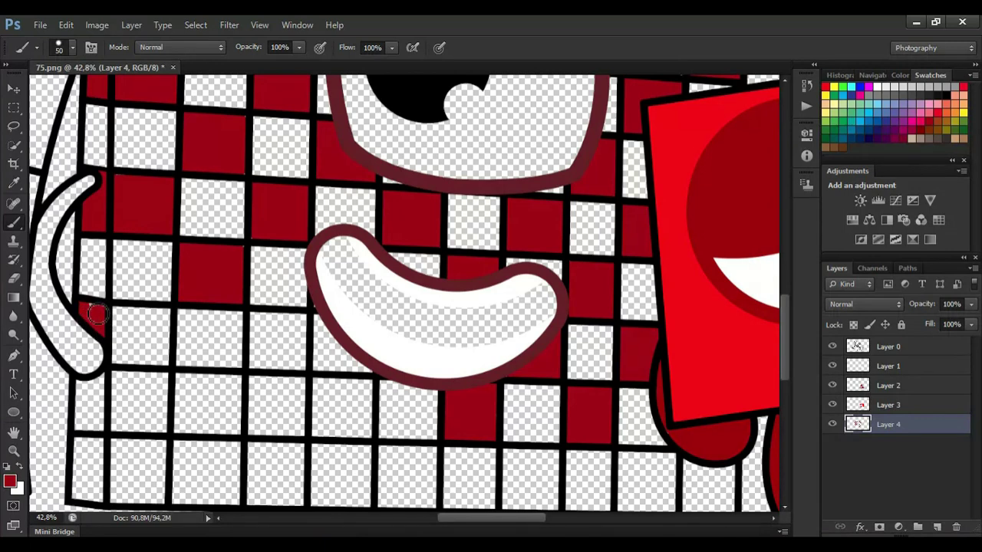
pyautogui.moveTo(120, 314)
pyautogui.mouseDown()
pyautogui.moveTo(169, 332)
pyautogui.moveTo(127, 343)
pyautogui.mouseUp()
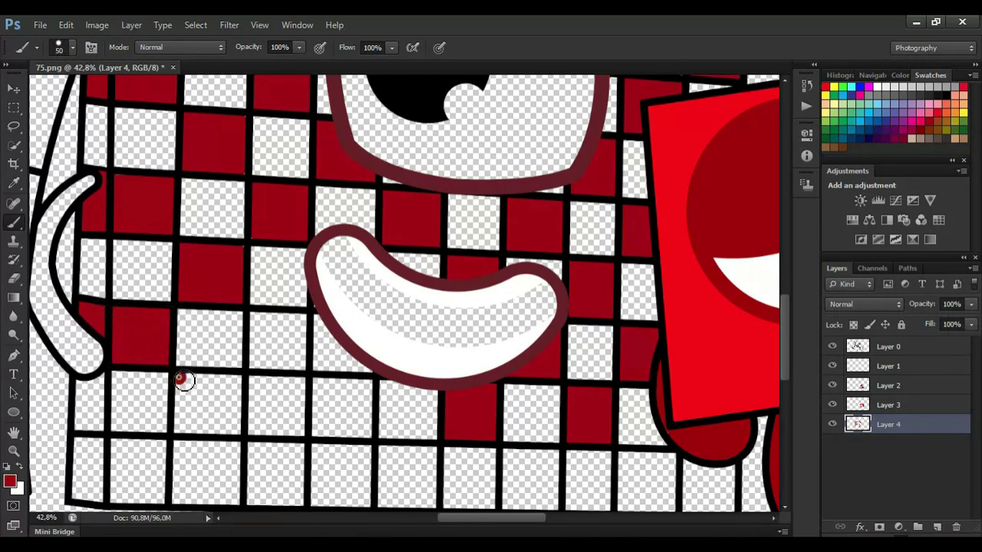
pyautogui.moveTo(184, 381)
pyautogui.mouseDown()
pyautogui.moveTo(237, 382)
pyautogui.moveTo(239, 433)
pyautogui.moveTo(182, 432)
pyautogui.moveTo(225, 396)
pyautogui.moveTo(203, 405)
pyautogui.mouseUp()
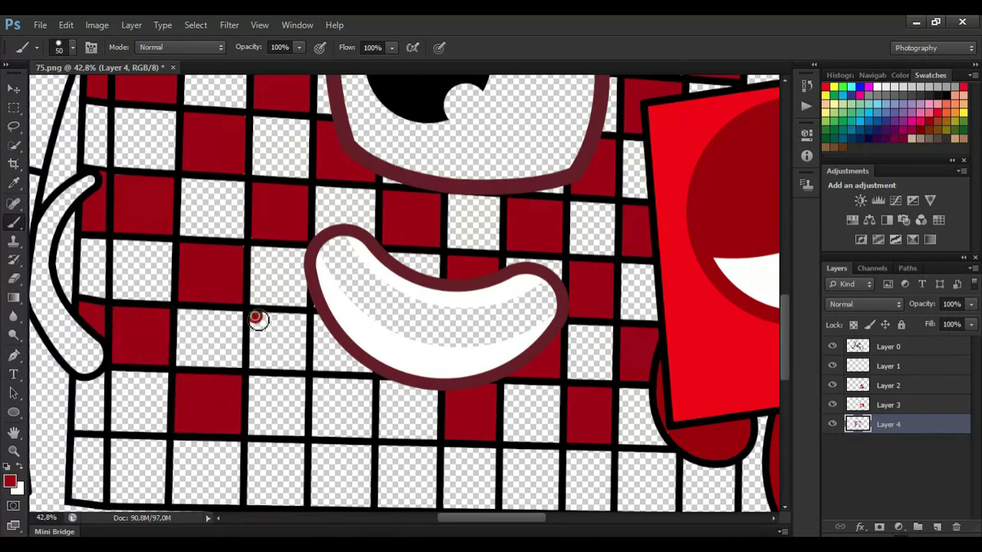
pyautogui.moveTo(256, 318)
pyautogui.mouseDown()
pyautogui.moveTo(298, 332)
pyautogui.moveTo(302, 323)
pyautogui.moveTo(274, 359)
pyautogui.moveTo(313, 307)
pyautogui.mouseUp()
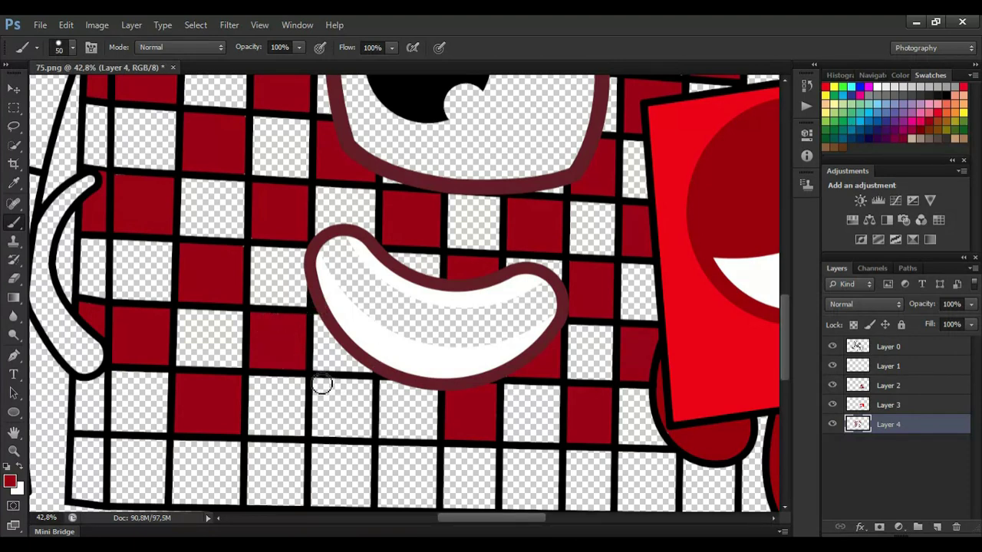
pyautogui.moveTo(322, 384)
pyautogui.mouseDown()
pyautogui.moveTo(320, 434)
pyautogui.moveTo(365, 435)
pyautogui.moveTo(374, 395)
pyautogui.moveTo(331, 419)
pyautogui.moveTo(336, 396)
pyautogui.moveTo(330, 425)
pyautogui.mouseUp()
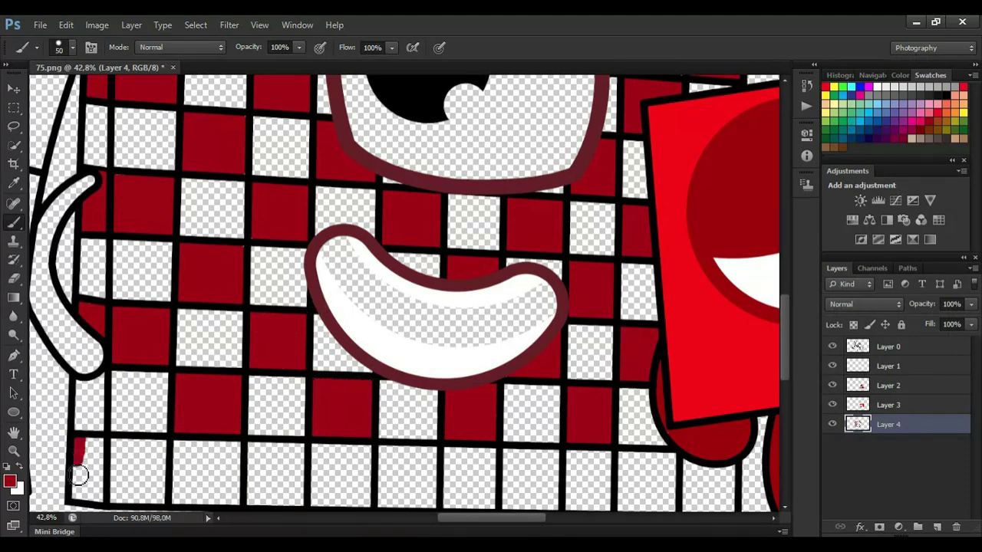
# Complete the dark red checker pattern along the bottom row of the big block.
pyautogui.moveTo(78, 474)
pyautogui.mouseDown()
pyautogui.moveTo(162, 500)
pyautogui.moveTo(165, 455)
pyautogui.moveTo(91, 448)
pyautogui.moveTo(146, 487)
pyautogui.moveTo(113, 459)
pyautogui.moveTo(146, 470)
pyautogui.mouseUp()
pyautogui.moveTo(251, 448)
pyautogui.mouseDown()
pyautogui.moveTo(298, 449)
pyautogui.moveTo(301, 499)
pyautogui.moveTo(253, 499)
pyautogui.moveTo(283, 480)
pyautogui.mouseUp()
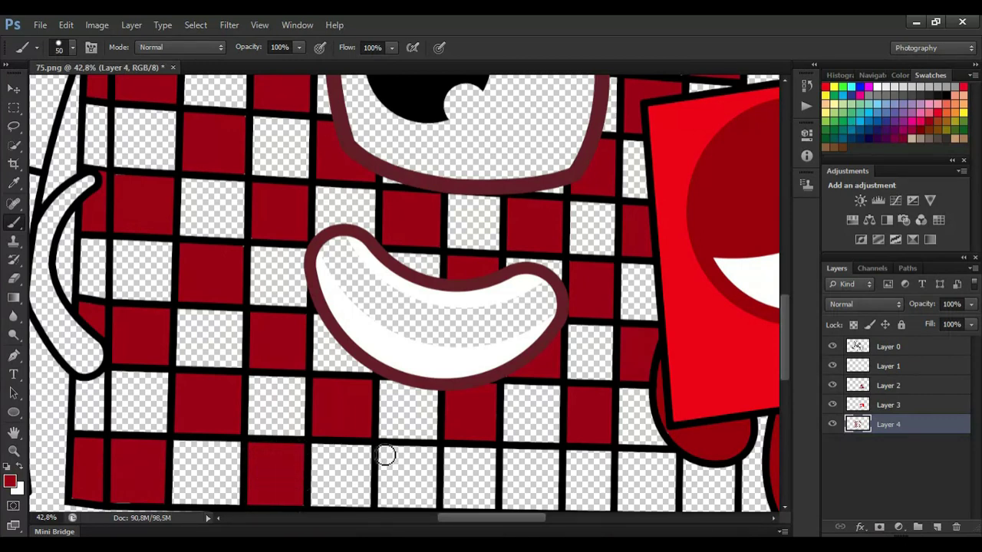
pyautogui.moveTo(385, 455)
pyautogui.mouseDown()
pyautogui.moveTo(436, 470)
pyautogui.moveTo(387, 501)
pyautogui.moveTo(421, 466)
pyautogui.moveTo(411, 479)
pyautogui.moveTo(387, 467)
pyautogui.mouseUp()
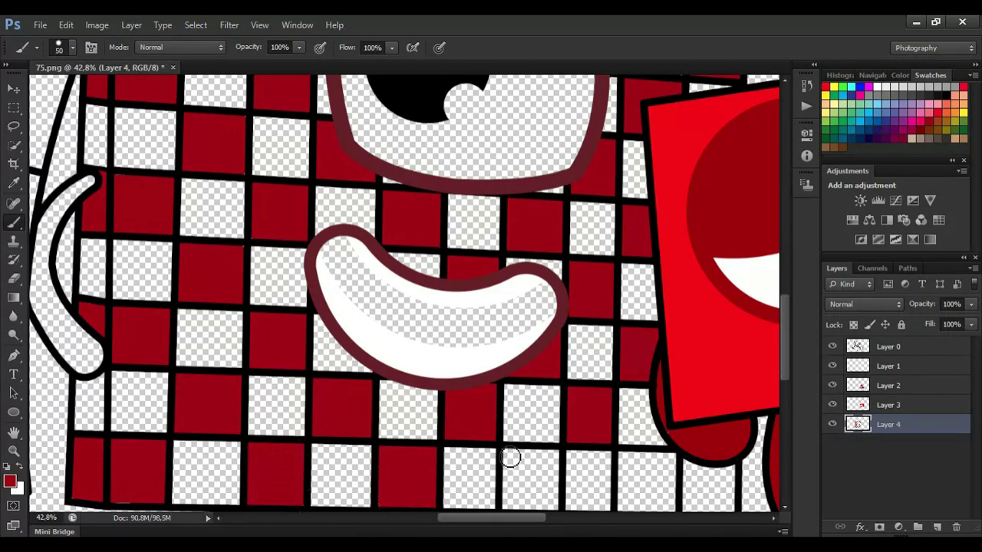
pyautogui.moveTo(510, 458)
pyautogui.mouseDown()
pyautogui.moveTo(557, 461)
pyautogui.moveTo(516, 507)
pyautogui.moveTo(522, 470)
pyautogui.moveTo(521, 497)
pyautogui.mouseUp()
pyautogui.scroll(-1, 792, 381)
pyautogui.moveTo(623, 414)
pyautogui.mouseDown()
pyautogui.moveTo(649, 416)
pyautogui.moveTo(652, 470)
pyautogui.moveTo(640, 460)
pyautogui.mouseUp()
pyautogui.scroll(-1, 563, 410)
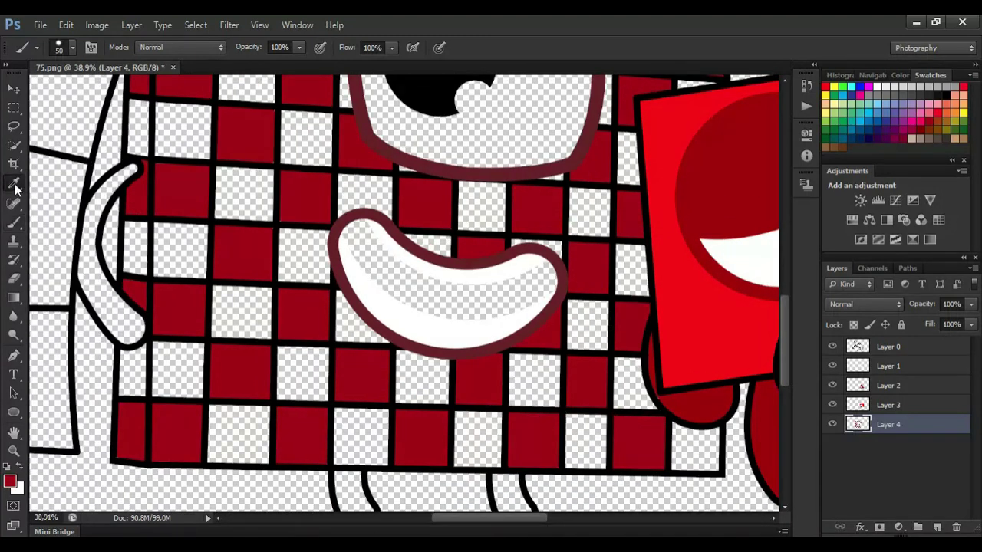
# Paint the big block's arm and both legs in the maroon of its eye and mouth outlines.
pyautogui.moveTo(113, 199)
pyautogui.mouseDown()
pyautogui.moveTo(98, 248)
pyautogui.moveTo(135, 316)
pyautogui.moveTo(123, 342)
pyautogui.moveTo(85, 287)
pyautogui.moveTo(94, 213)
pyautogui.moveTo(95, 266)
pyautogui.moveTo(127, 345)
pyautogui.mouseUp()
pyautogui.scroll(-1, 506, 429)
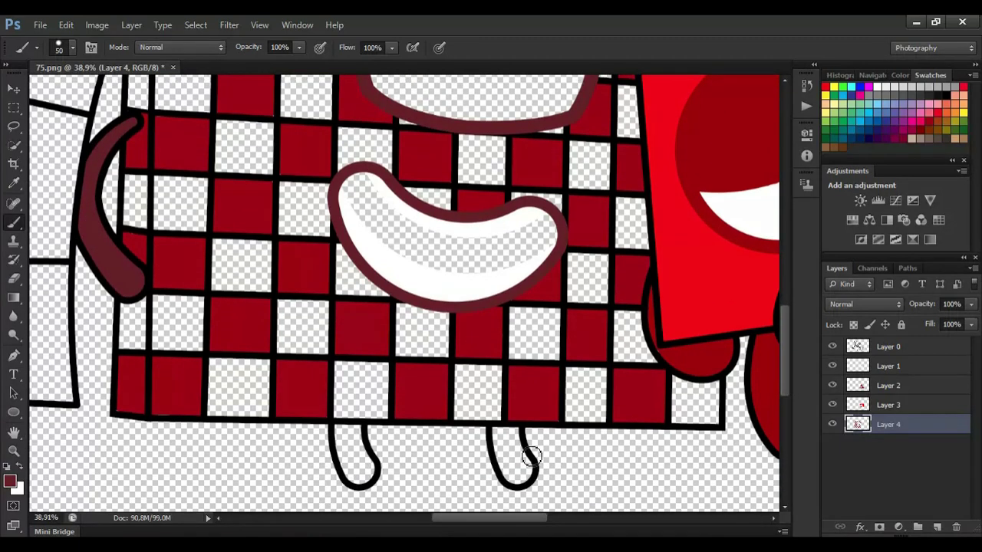
pyautogui.moveTo(513, 428)
pyautogui.mouseDown()
pyautogui.moveTo(516, 482)
pyautogui.moveTo(513, 445)
pyautogui.mouseUp()
pyautogui.moveTo(349, 428); pyautogui.dragTo(351, 441)
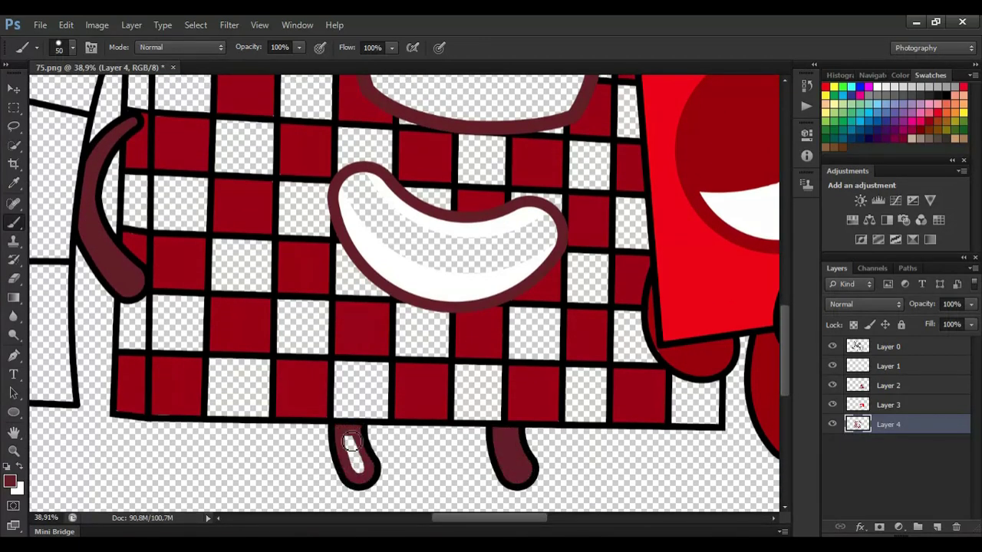
# Fill the big block's open mouth with black and its eye with white.
pyautogui.press(']')
pyautogui.press(']')
pyautogui.moveTo(372, 182)
pyautogui.mouseDown()
pyautogui.moveTo(451, 236)
pyautogui.moveTo(550, 232)
pyautogui.moveTo(441, 268)
pyautogui.moveTo(352, 202)
pyautogui.moveTo(419, 244)
pyautogui.moveTo(546, 230)
pyautogui.mouseUp()
pyautogui.scroll(5, 781, 273)
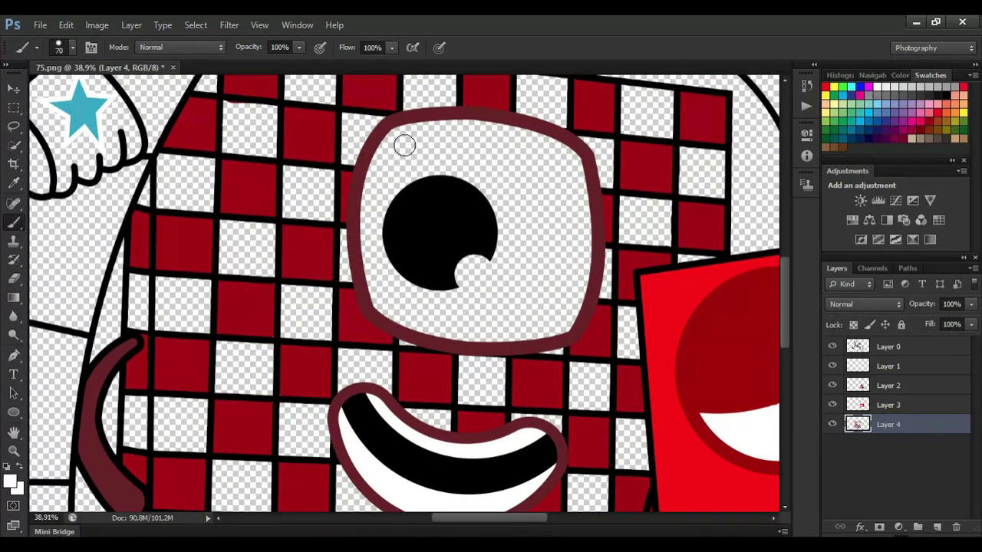
pyautogui.moveTo(405, 145)
pyautogui.mouseDown()
pyautogui.moveTo(474, 133)
pyautogui.moveTo(565, 156)
pyautogui.moveTo(584, 230)
pyautogui.moveTo(576, 286)
pyautogui.moveTo(514, 337)
pyautogui.moveTo(417, 323)
pyautogui.moveTo(371, 270)
pyautogui.moveTo(375, 168)
pyautogui.moveTo(541, 160)
pyautogui.moveTo(562, 181)
pyautogui.moveTo(541, 316)
pyautogui.moveTo(415, 287)
pyautogui.moveTo(428, 287)
pyautogui.moveTo(423, 150)
pyautogui.moveTo(535, 277)
pyautogui.moveTo(469, 254)
pyautogui.moveTo(556, 195)
pyautogui.mouseUp()
pyautogui.press(']')
pyautogui.press(']')
pyautogui.scroll(-2, 491, 302)
# Add a new layer beneath Layer 4 and mix a lighter red from the dark red of the squares.
pyautogui.click(937, 527)
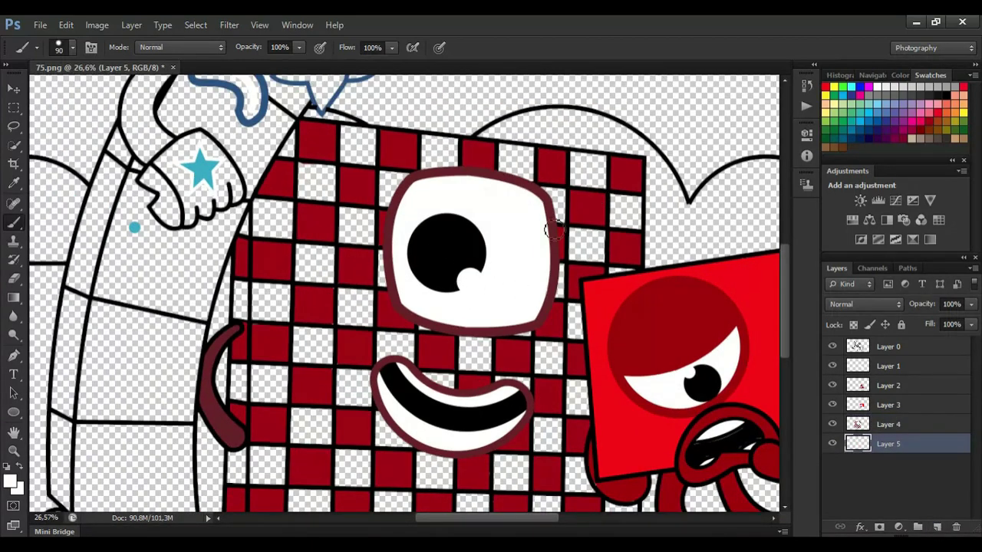
pyautogui.click(13, 182)
pyautogui.click(270, 261)
pyautogui.click(9, 481)
pyautogui.click(440, 189)
pyautogui.click(640, 135)
pyautogui.click(14, 222)
# Paint all remaining empty squares of the big block lighter red, enlarging the brush to 125 for the larger areas.
pyautogui.moveTo(349, 141); pyautogui.dragTo(472, 150)
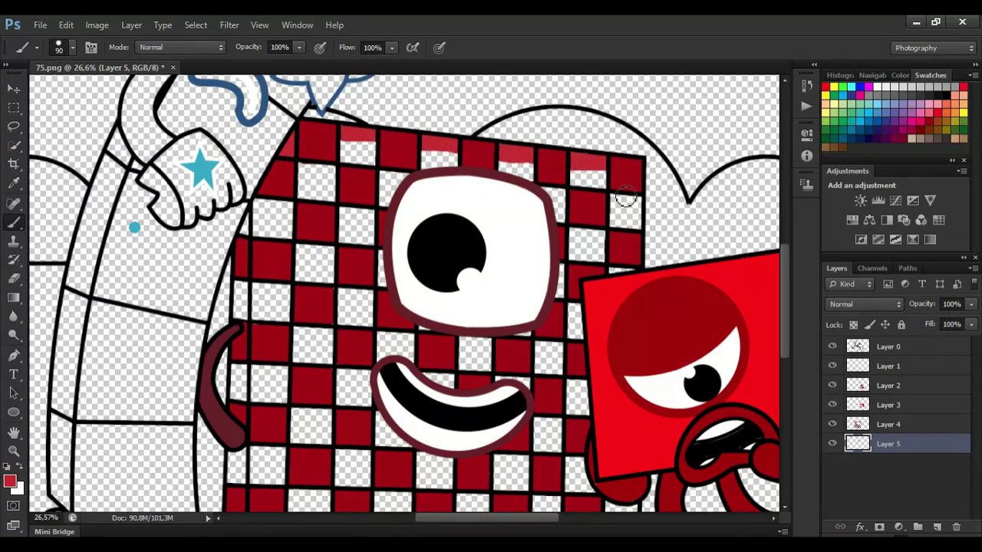
pyautogui.moveTo(629, 269); pyautogui.dragTo(581, 416)
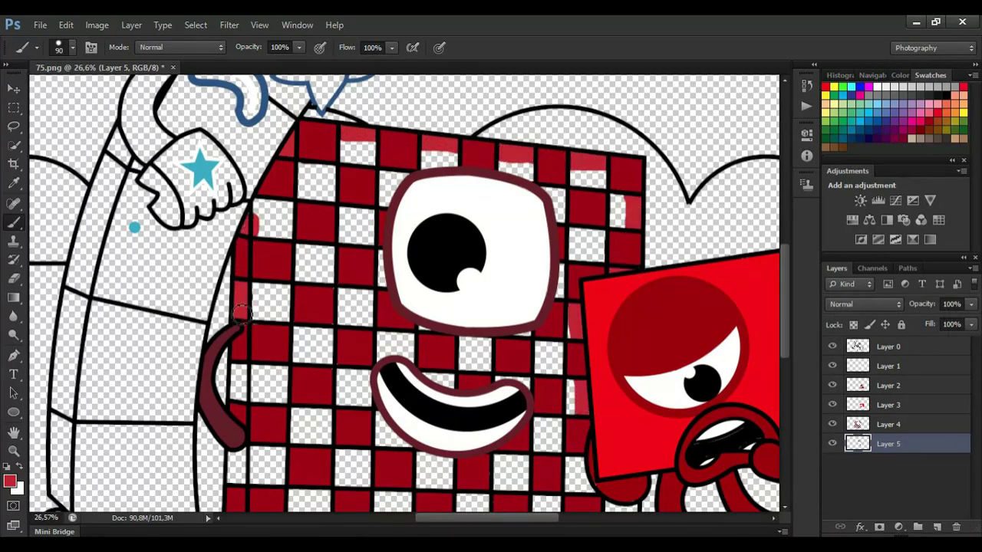
pyautogui.scroll(-2, 244, 315)
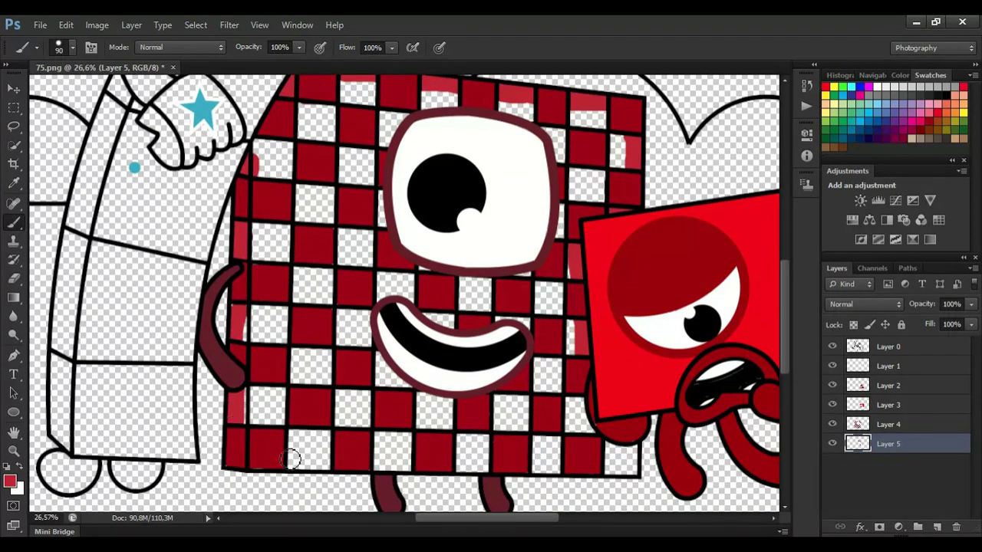
pyautogui.moveTo(291, 459)
pyautogui.mouseDown()
pyautogui.moveTo(562, 471)
pyautogui.moveTo(322, 445)
pyautogui.moveTo(345, 426)
pyautogui.moveTo(537, 422)
pyautogui.moveTo(245, 399)
pyautogui.moveTo(552, 384)
pyautogui.moveTo(507, 322)
pyautogui.moveTo(246, 319)
pyautogui.moveTo(278, 361)
pyautogui.moveTo(238, 307)
pyautogui.moveTo(491, 295)
pyautogui.moveTo(307, 273)
pyautogui.moveTo(296, 258)
pyautogui.moveTo(314, 217)
pyautogui.moveTo(357, 177)
pyautogui.moveTo(361, 149)
pyautogui.mouseUp()
pyautogui.press(']')
pyautogui.moveTo(560, 230)
pyautogui.mouseDown()
pyautogui.moveTo(613, 138)
pyautogui.moveTo(498, 107)
pyautogui.moveTo(314, 115)
pyautogui.moveTo(385, 143)
pyautogui.mouseUp()
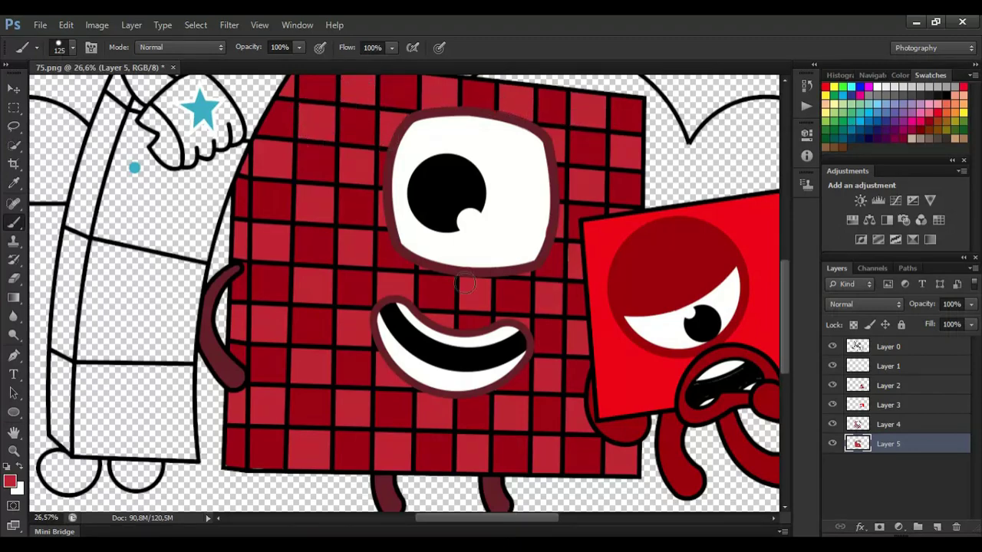
# Add a new layer directly beneath Layer 5 for the tall block's colours.
pyautogui.scroll(-1, 465, 284)
pyautogui.moveTo(491, 519); pyautogui.dragTo(471, 519)
pyautogui.moveTo(785, 353); pyautogui.dragTo(785, 301)
pyautogui.scroll(2, 486, 229)
pyautogui.click(937, 527)
pyautogui.moveTo(915, 445); pyautogui.dragTo(913, 481)
# Paint the tall block's eye and teeth white and the rest of its open mouth black with a smaller brush, size 80.
pyautogui.press('x')
pyautogui.scroll(2, 387, 173)
pyautogui.press('[')
pyautogui.press('[')
pyautogui.press('[')
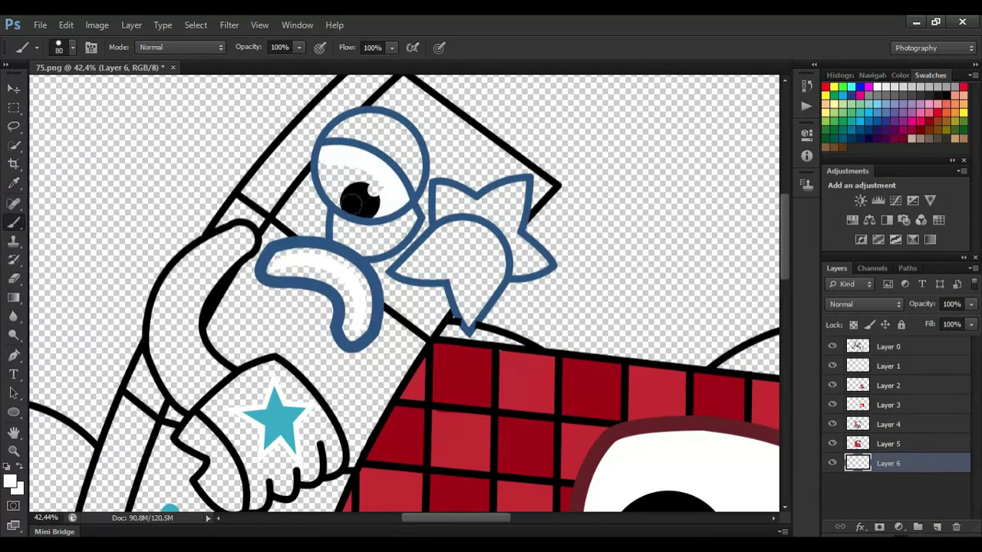
pyautogui.moveTo(352, 201); pyautogui.dragTo(382, 183)
pyautogui.moveTo(272, 261)
pyautogui.mouseDown()
pyautogui.moveTo(342, 277)
pyautogui.moveTo(352, 307)
pyautogui.mouseUp()
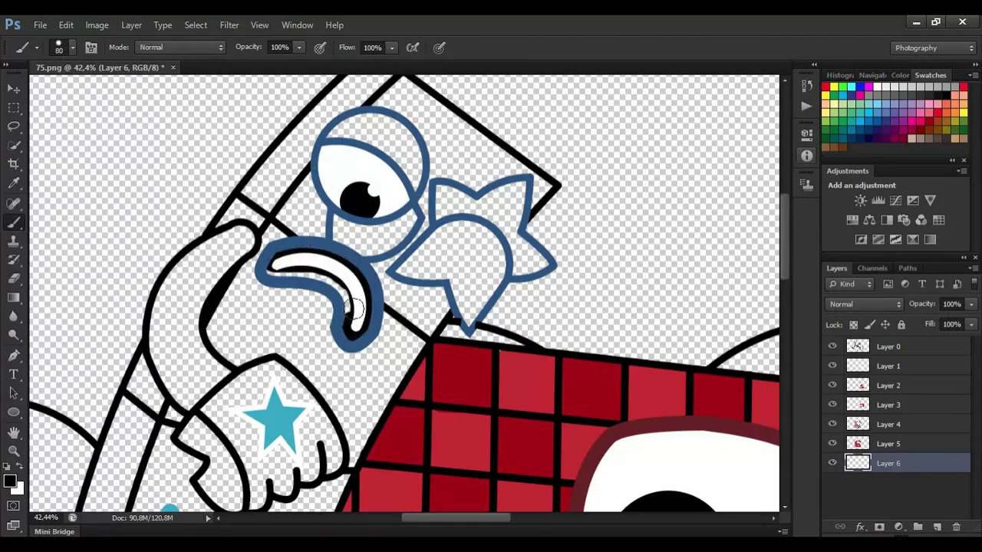
# Paint the tall block's eyelid and the patch beneath its eye in the blue of their outlines, reducing the brush to 50.
pyautogui.keyDown('alt'); pyautogui.click(290, 264); pyautogui.keyUp('alt')
pyautogui.press('[')
pyautogui.press('[')
pyautogui.moveTo(337, 134)
pyautogui.mouseDown()
pyautogui.moveTo(377, 131)
pyautogui.moveTo(411, 151)
pyautogui.moveTo(343, 131)
pyautogui.mouseUp()
pyautogui.press('p')
pyautogui.press('b')
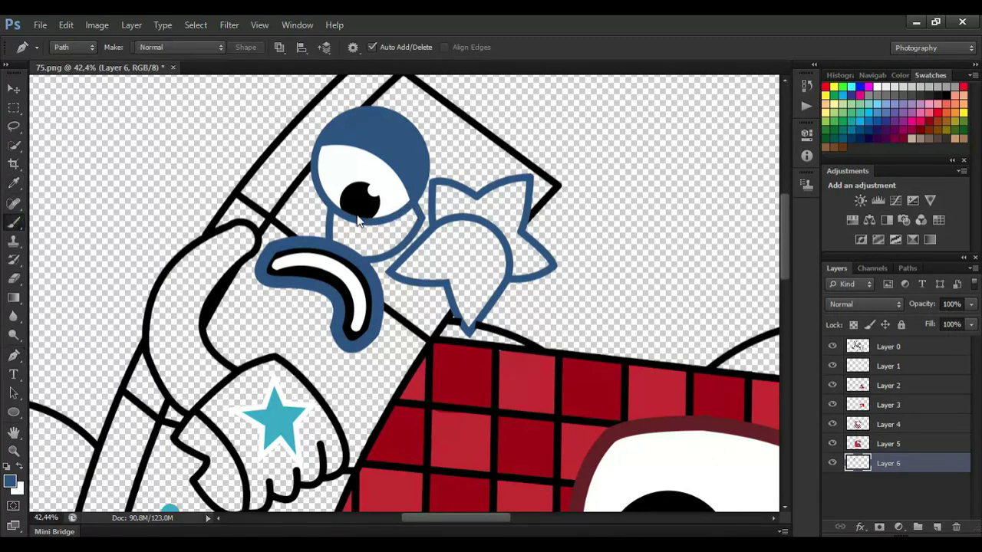
pyautogui.press('[')
pyautogui.moveTo(414, 213); pyautogui.dragTo(398, 247)
pyautogui.moveTo(336, 225); pyautogui.dragTo(342, 240)
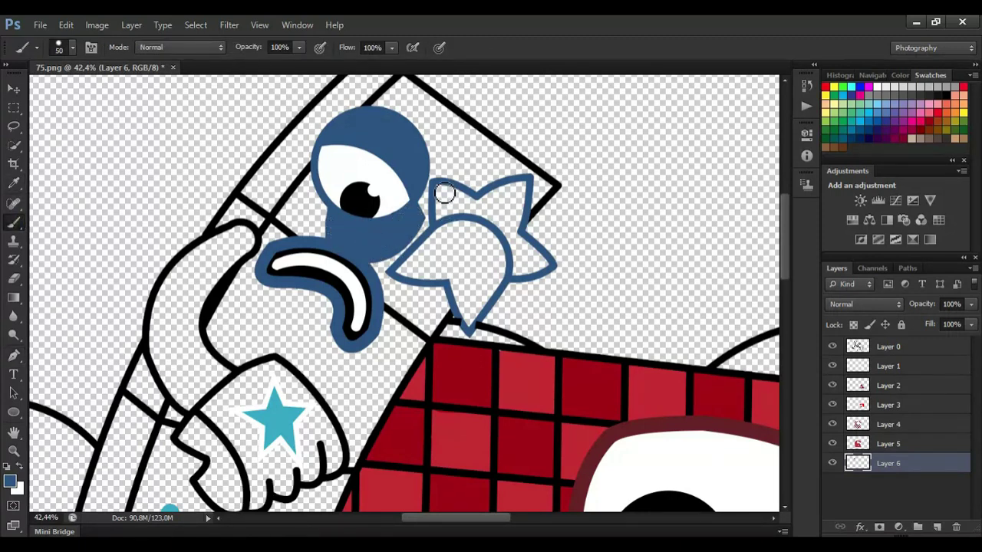
# Paint the spiky shape beside the tall block's eye pink inside its blue outline.
pyautogui.click(15, 184)
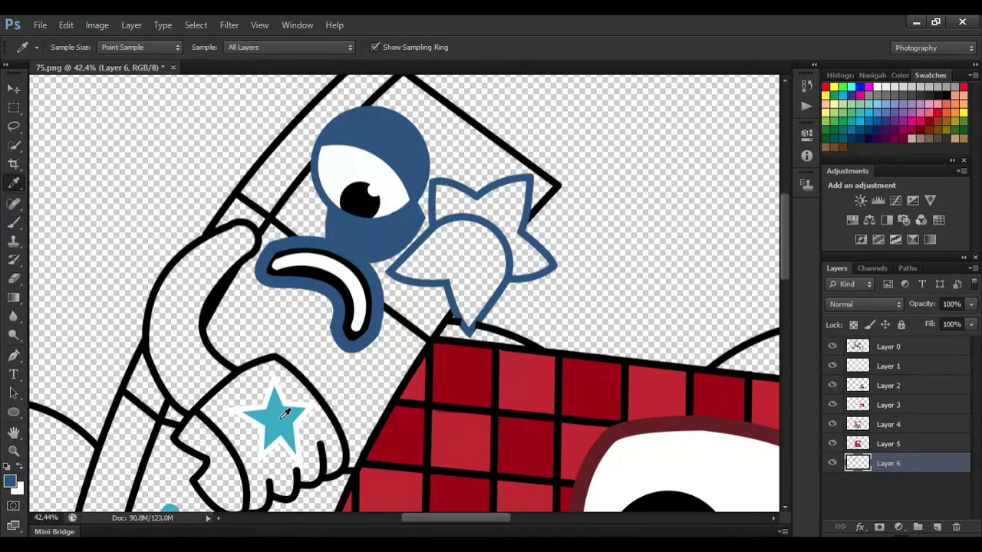
pyautogui.click(936, 106)
pyautogui.press('b')
pyautogui.hotkey('ctrl', 'z')
pyautogui.moveTo(436, 188)
pyautogui.mouseDown()
pyautogui.moveTo(511, 191)
pyautogui.moveTo(542, 262)
pyautogui.moveTo(454, 208)
pyautogui.moveTo(501, 211)
pyautogui.mouseUp()
# Sample the blue of the eye patch and fill the pointed shape in front of the pink spikes with it.
pyautogui.click(14, 182)
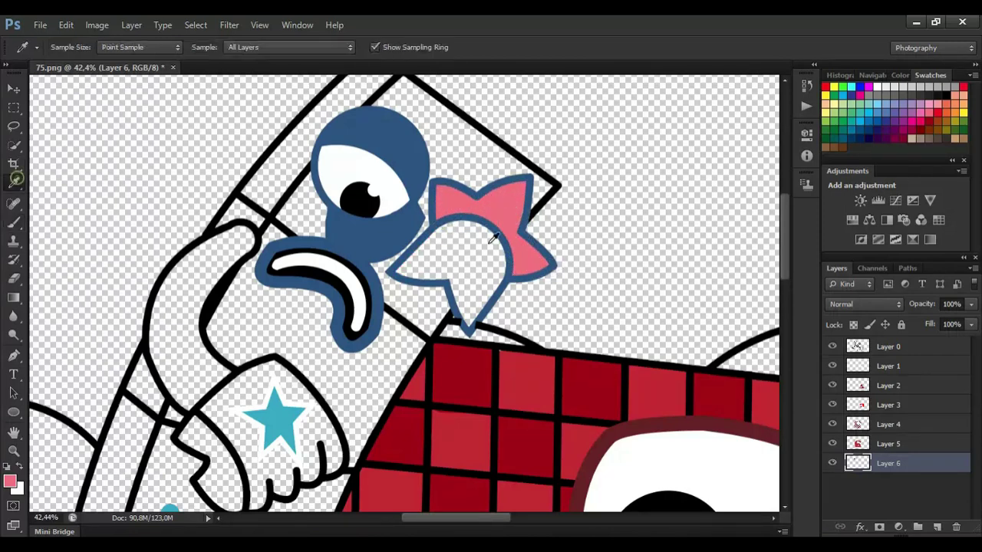
pyautogui.click(345, 230)
pyautogui.press('b')
pyautogui.moveTo(402, 275); pyautogui.dragTo(456, 234)
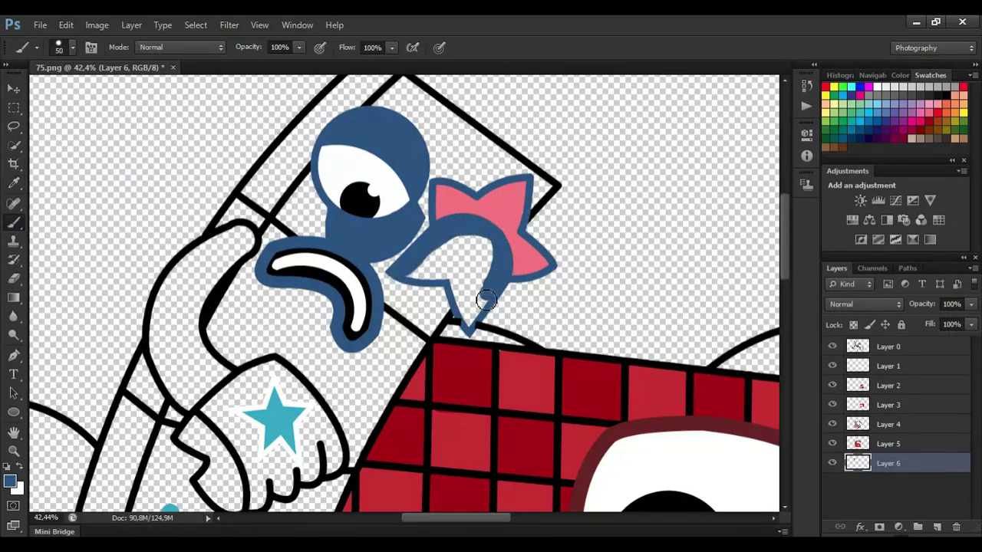
pyautogui.moveTo(486, 300)
pyautogui.mouseDown()
pyautogui.moveTo(440, 280)
pyautogui.moveTo(476, 287)
pyautogui.moveTo(465, 266)
pyautogui.mouseUp()
# Paint the tall block's raised arm in the blue sampled from its mouth outline.
pyautogui.click(13, 184)
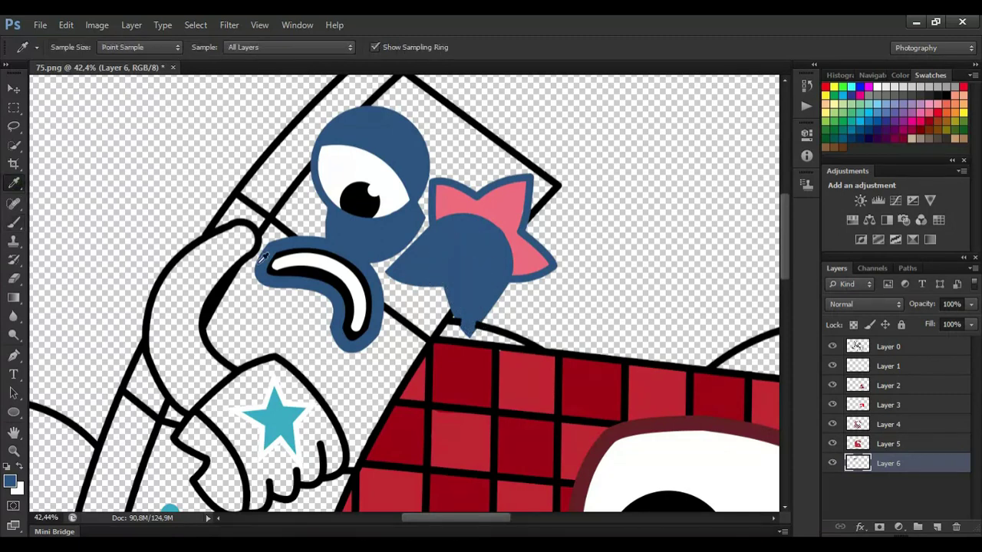
pyautogui.press('b')
pyautogui.moveTo(246, 230)
pyautogui.mouseDown()
pyautogui.moveTo(197, 345)
pyautogui.moveTo(196, 407)
pyautogui.moveTo(177, 278)
pyautogui.moveTo(244, 235)
pyautogui.moveTo(207, 380)
pyautogui.moveTo(185, 273)
pyautogui.moveTo(180, 350)
pyautogui.mouseUp()
pyautogui.press(']')
# Mix a darker blue and paint the tall block's glove around the white-edged star with a size 60 brush.
pyautogui.click(10, 481)
pyautogui.click(637, 136)
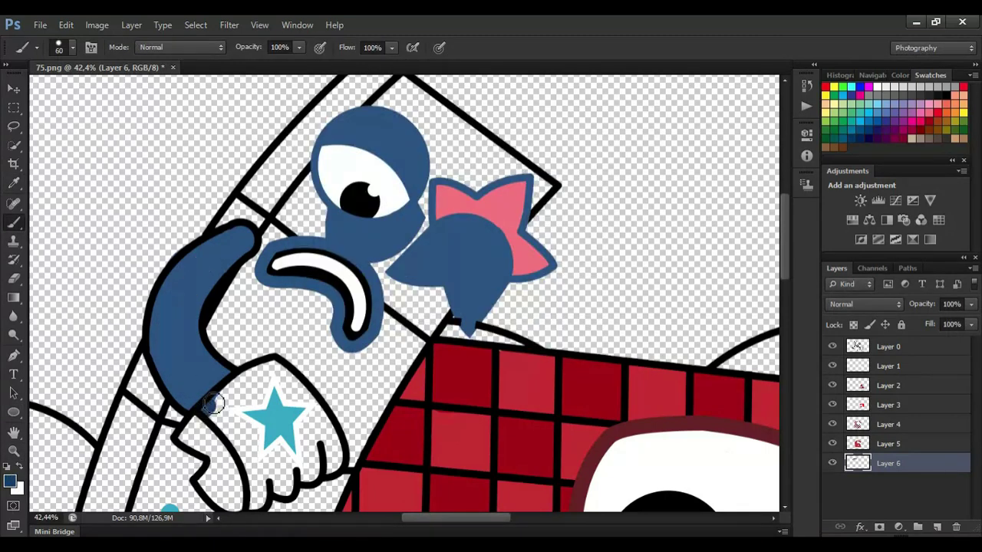
pyautogui.moveTo(211, 400)
pyautogui.mouseDown()
pyautogui.moveTo(286, 383)
pyautogui.moveTo(327, 435)
pyautogui.mouseUp()
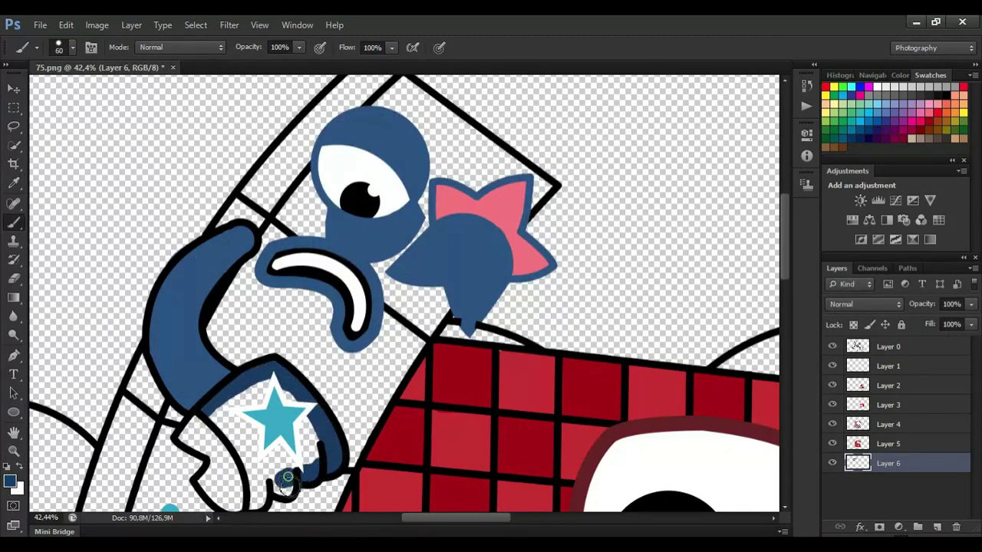
pyautogui.scroll(-3, 288, 479)
pyautogui.moveTo(276, 402)
pyautogui.mouseDown()
pyautogui.moveTo(245, 437)
pyautogui.moveTo(201, 384)
pyautogui.moveTo(208, 369)
pyautogui.moveTo(306, 395)
pyautogui.moveTo(284, 322)
pyautogui.moveTo(244, 354)
pyautogui.moveTo(264, 342)
pyautogui.mouseUp()
pyautogui.scroll(-2, 308, 339)
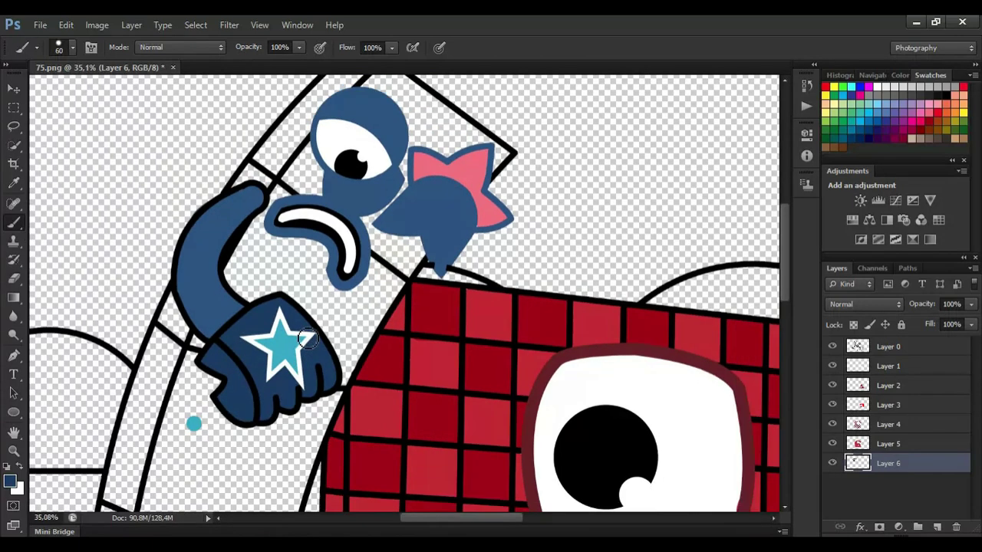
pyautogui.scroll(-1, 308, 338)
# Add a new layer beneath Layer 6, sample the turquoise of the dot on the tall block's body and set the brush to 80.
pyautogui.press(']')
pyautogui.press(']')
pyautogui.keyDown('ctrl'); pyautogui.click(938, 527); pyautogui.keyUp('ctrl')
pyautogui.click(14, 183)
pyautogui.click(204, 416)
pyautogui.click(14, 223)
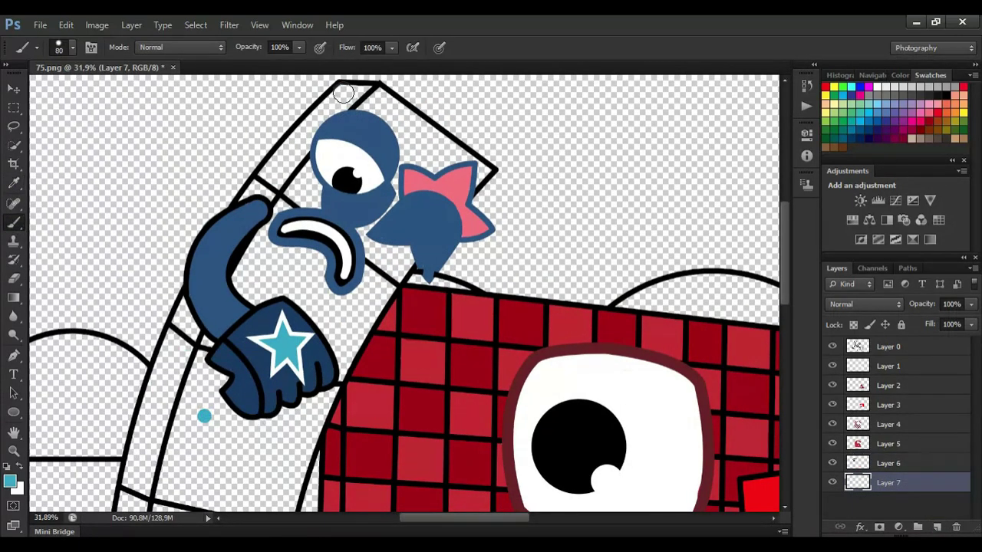
# Paint all sections of the tall block's body turquoise, changing the brush size for the larger areas and the edges.
pyautogui.moveTo(343, 93)
pyautogui.mouseDown()
pyautogui.moveTo(437, 138)
pyautogui.moveTo(475, 181)
pyautogui.moveTo(337, 107)
pyautogui.moveTo(256, 192)
pyautogui.moveTo(406, 153)
pyautogui.moveTo(299, 192)
pyautogui.moveTo(406, 261)
pyautogui.moveTo(346, 357)
pyautogui.moveTo(307, 284)
pyautogui.moveTo(268, 261)
pyautogui.moveTo(243, 265)
pyautogui.moveTo(261, 230)
pyautogui.mouseUp()
pyautogui.scroll(-4, 261, 231)
pyautogui.moveTo(192, 145)
pyautogui.mouseDown()
pyautogui.moveTo(131, 341)
pyautogui.moveTo(103, 487)
pyautogui.mouseUp()
pyautogui.moveTo(337, 238)
pyautogui.mouseDown()
pyautogui.moveTo(285, 363)
pyautogui.moveTo(259, 471)
pyautogui.moveTo(298, 276)
pyautogui.moveTo(247, 364)
pyautogui.moveTo(236, 262)
pyautogui.moveTo(192, 357)
pyautogui.moveTo(173, 353)
pyautogui.moveTo(195, 181)
pyautogui.moveTo(148, 326)
pyautogui.moveTo(126, 484)
pyautogui.mouseUp()
pyautogui.press(']')
pyautogui.press(']')
pyautogui.moveTo(147, 387)
pyautogui.mouseDown()
pyautogui.moveTo(197, 370)
pyautogui.moveTo(171, 470)
pyautogui.moveTo(254, 420)
pyautogui.moveTo(190, 379)
pyautogui.mouseUp()
pyautogui.moveTo(785, 301); pyautogui.dragTo(785, 349)
pyautogui.press('[')
pyautogui.press('[')
pyautogui.moveTo(269, 322)
pyautogui.mouseDown()
pyautogui.moveTo(274, 410)
pyautogui.moveTo(131, 410)
pyautogui.moveTo(114, 312)
pyautogui.moveTo(257, 322)
pyautogui.moveTo(189, 354)
pyautogui.moveTo(250, 379)
pyautogui.moveTo(253, 404)
pyautogui.moveTo(269, 394)
pyautogui.mouseUp()
# Sample the blue of the tall block's arm and paint both of its feet with it.
pyautogui.scroll(-3, 270, 393)
pyautogui.click(16, 184)
pyautogui.click(241, 114)
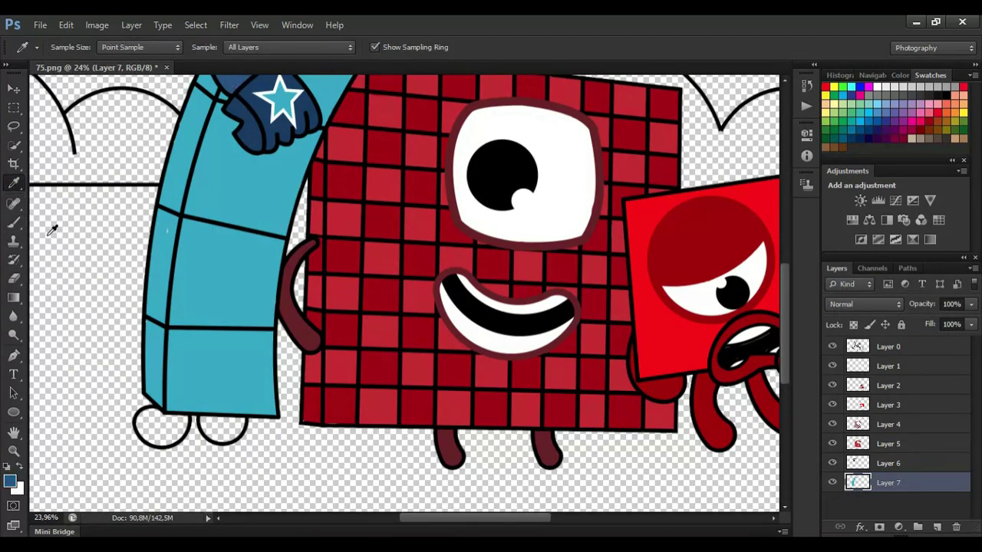
pyautogui.press('b')
pyautogui.scroll(1, 157, 426)
pyautogui.moveTo(153, 407)
pyautogui.mouseDown()
pyautogui.moveTo(179, 436)
pyautogui.moveTo(237, 434)
pyautogui.mouseUp()
# Mix a medium green and add a new layer beneath Layer 7 for the background.
pyautogui.scroll(-3, 238, 434)
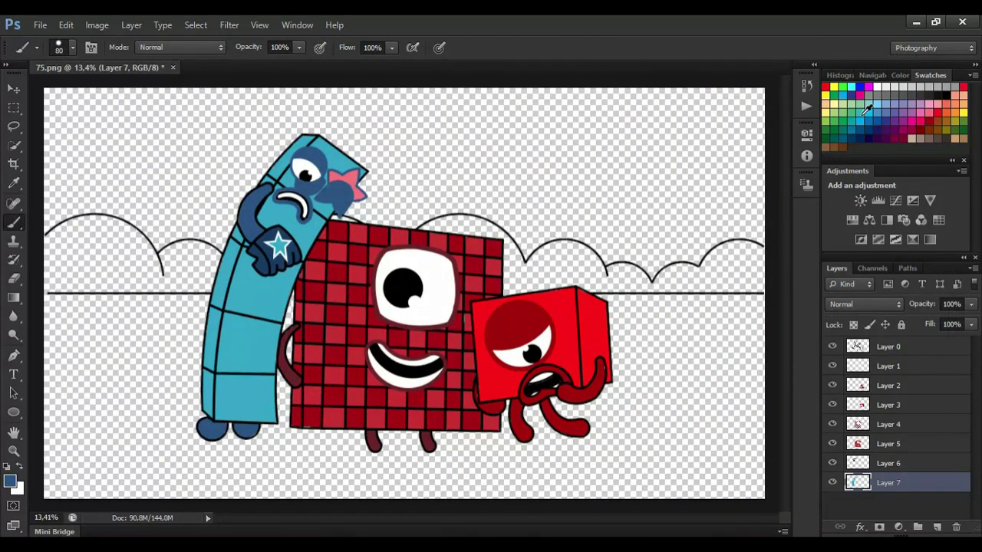
pyautogui.click(10, 481)
pyautogui.click(469, 206)
pyautogui.click(639, 136)
pyautogui.click(936, 527)
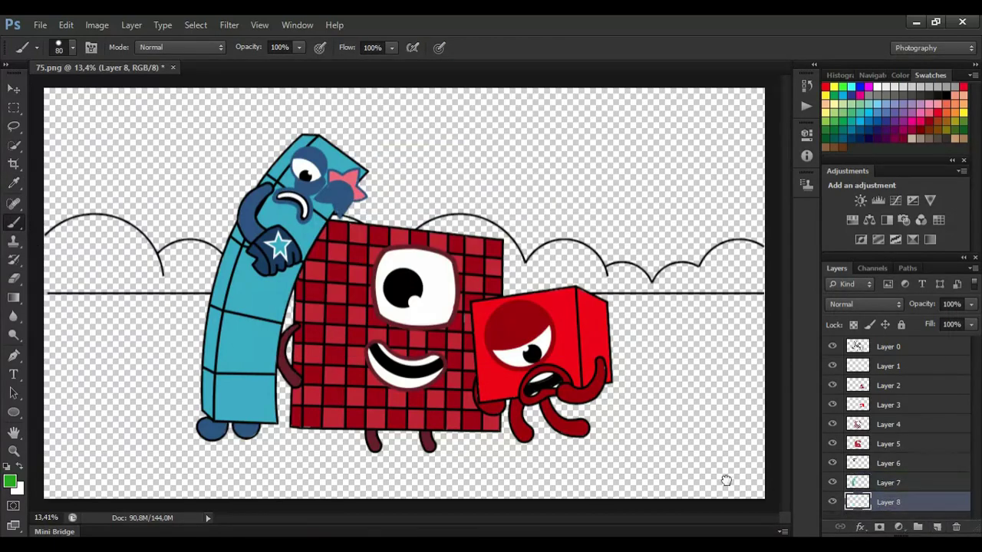
# Paint the ground and all the rounded bushes behind the characters green with a size 500 brush.
pyautogui.moveTo(249, 484)
pyautogui.mouseDown()
pyautogui.moveTo(701, 484)
pyautogui.moveTo(753, 464)
pyautogui.moveTo(468, 452)
pyautogui.moveTo(55, 457)
pyautogui.moveTo(93, 418)
pyautogui.moveTo(651, 421)
pyautogui.moveTo(741, 381)
pyautogui.moveTo(182, 387)
pyautogui.moveTo(43, 366)
pyautogui.moveTo(250, 351)
pyautogui.moveTo(682, 375)
pyautogui.moveTo(715, 341)
pyautogui.moveTo(28, 317)
pyautogui.moveTo(55, 238)
pyautogui.moveTo(104, 230)
pyautogui.moveTo(162, 283)
pyautogui.mouseUp()
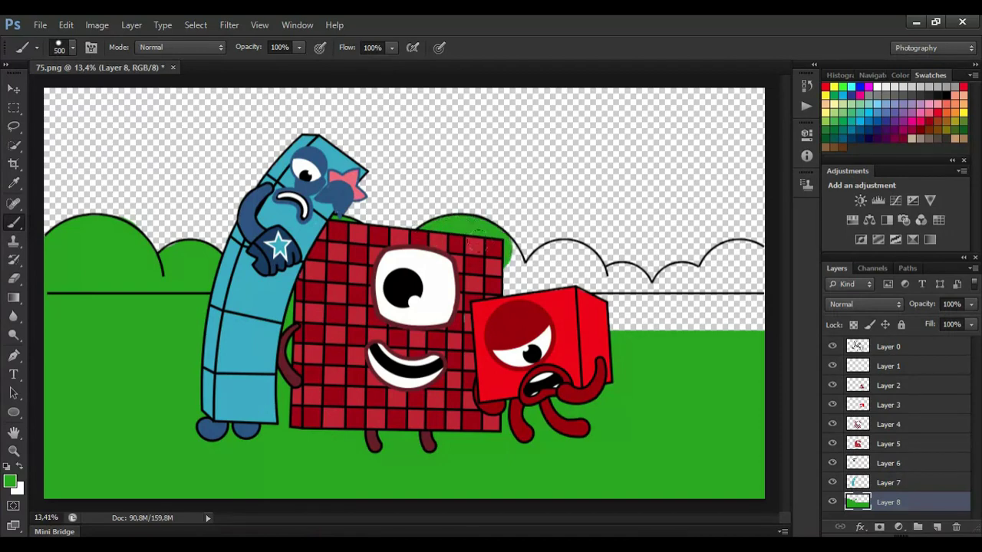
pyautogui.moveTo(475, 244)
pyautogui.mouseDown()
pyautogui.moveTo(511, 274)
pyautogui.moveTo(539, 259)
pyautogui.mouseUp()
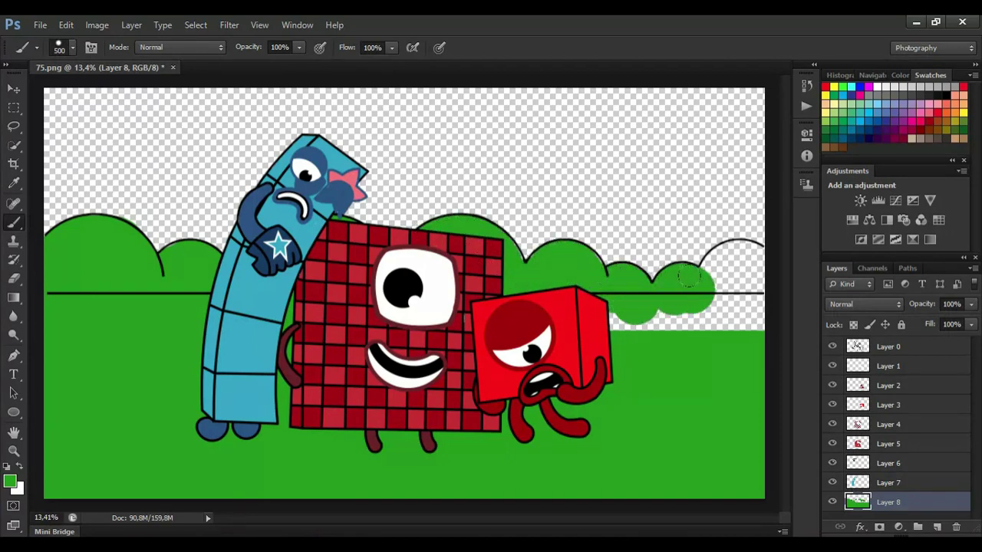
pyautogui.moveTo(748, 311); pyautogui.dragTo(625, 316)
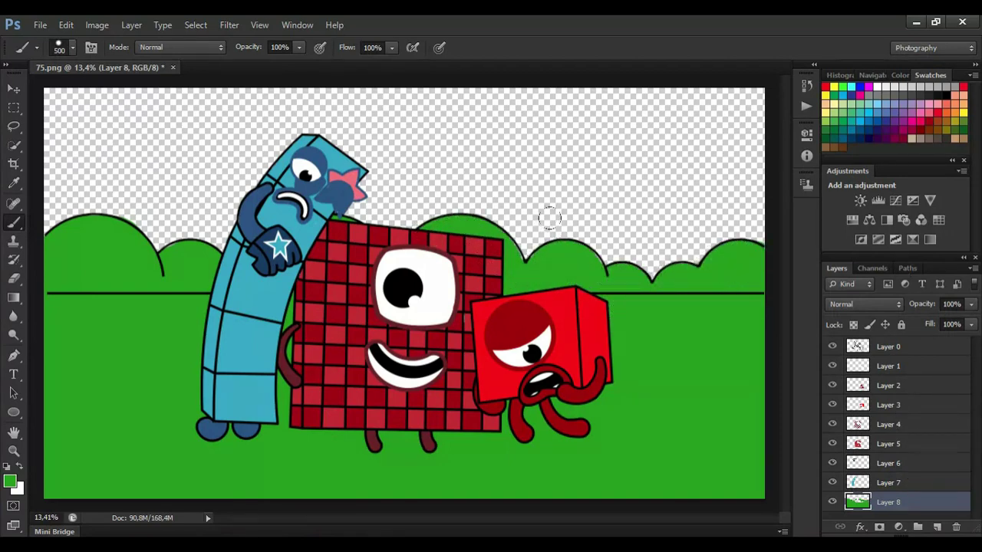
# Add a new layer beneath the green background layer and fill the whole sky with bright blue.
pyautogui.click(937, 527)
pyautogui.moveTo(925, 504)
pyautogui.mouseDown()
pyautogui.moveTo(918, 524)
pyautogui.moveTo(914, 505)
pyautogui.moveTo(909, 513)
pyautogui.mouseUp()
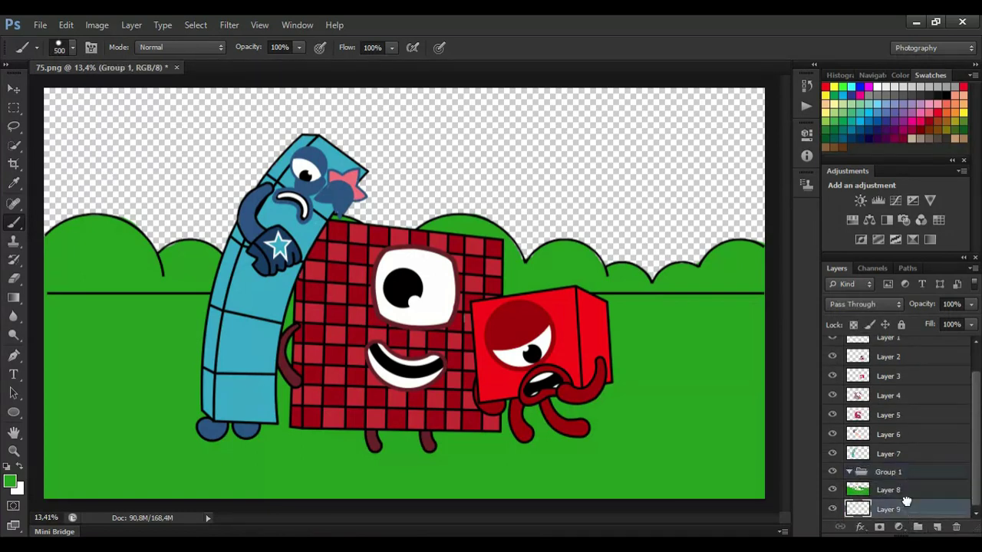
pyautogui.moveTo(54, 207)
pyautogui.mouseDown()
pyautogui.moveTo(194, 227)
pyautogui.moveTo(443, 200)
pyautogui.moveTo(607, 244)
pyautogui.moveTo(727, 220)
pyautogui.moveTo(732, 77)
pyautogui.moveTo(124, 88)
pyautogui.moveTo(105, 114)
pyautogui.moveTo(179, 187)
pyautogui.moveTo(110, 163)
pyautogui.moveTo(379, 120)
pyautogui.moveTo(684, 121)
pyautogui.moveTo(540, 204)
pyautogui.moveTo(434, 144)
pyautogui.moveTo(682, 178)
pyautogui.mouseUp()
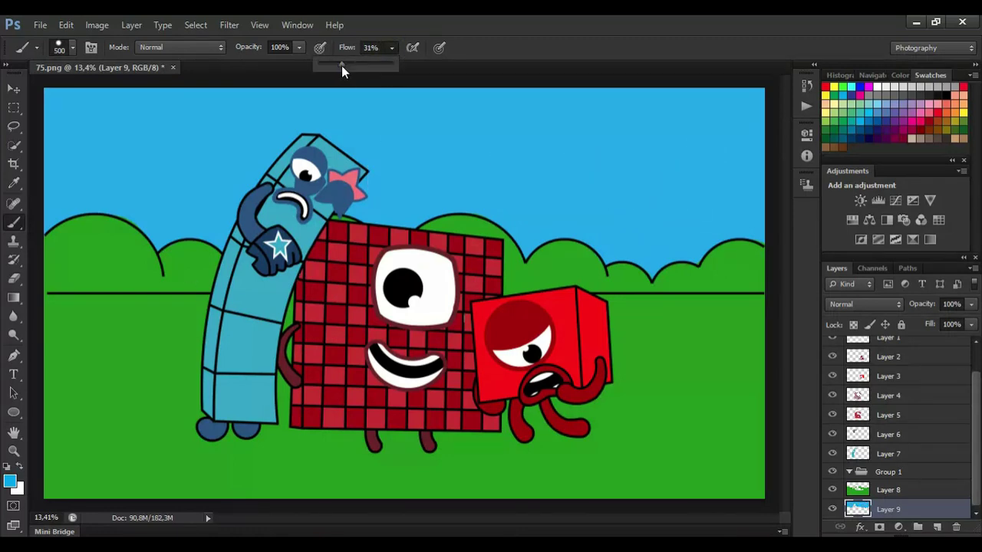
# Paint a pale orange haze in the sky just above the bushes with a soft size 800 brush at 31% flow.
pyautogui.click(73, 48)
pyautogui.click(31, 159)
pyautogui.click(10, 482)
pyautogui.click(826, 105)
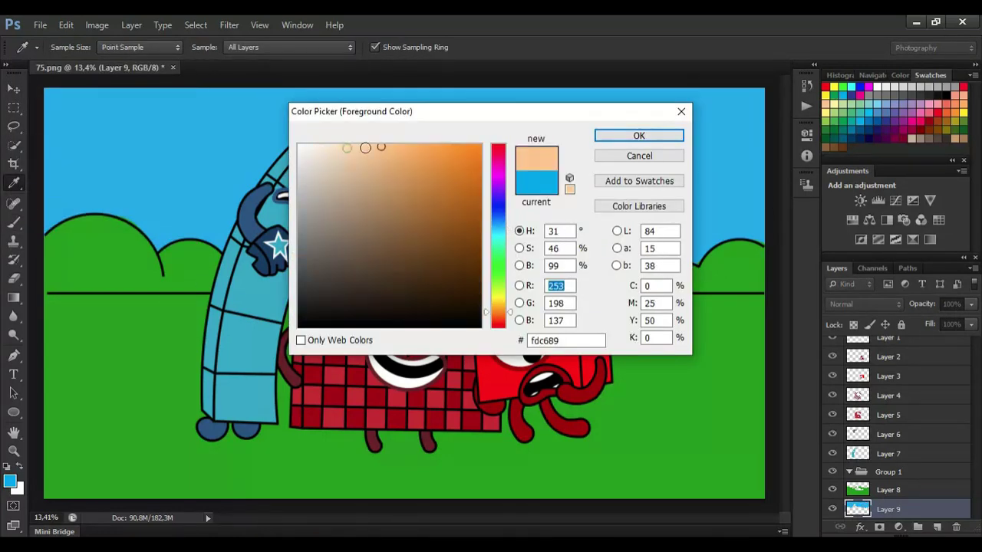
pyautogui.click(347, 148)
pyautogui.click(639, 135)
pyautogui.moveTo(51, 216)
pyautogui.mouseDown()
pyautogui.moveTo(188, 228)
pyautogui.moveTo(424, 206)
pyautogui.moveTo(712, 240)
pyautogui.moveTo(59, 215)
pyautogui.mouseUp()
# Mix a paler tint of the sky blue and brush it softly along the upper edge of the sky.
pyautogui.click(13, 184)
pyautogui.click(70, 151)
pyautogui.click(10, 482)
pyautogui.click(342, 149)
pyautogui.click(639, 136)
pyautogui.click(14, 222)
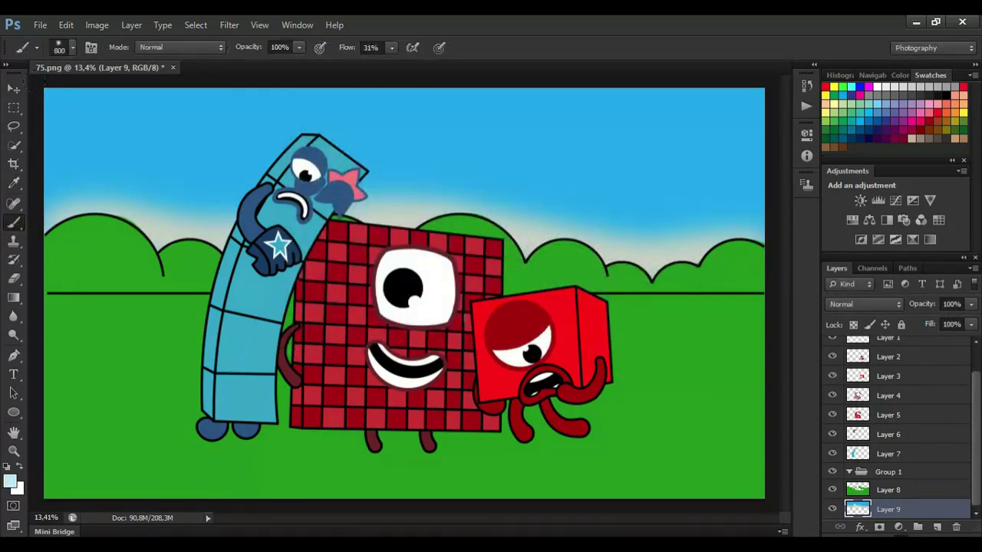
pyautogui.moveTo(43, 108); pyautogui.dragTo(759, 115)
# Darken the sampled grass green and softly shade the ground's edges and the bushes on Layer 8.
pyautogui.press('i')
pyautogui.click(105, 350)
pyautogui.click(9, 480)
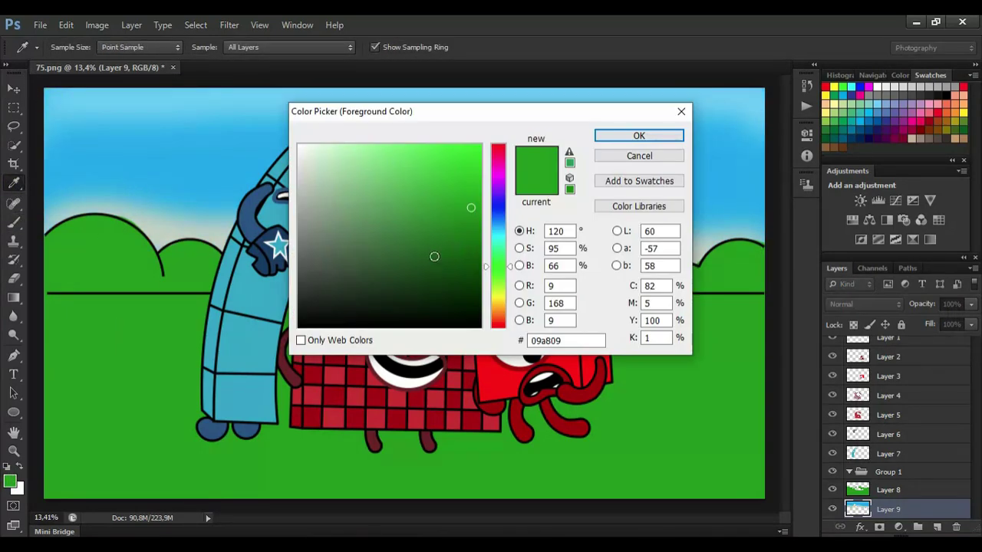
pyautogui.click(434, 257)
pyautogui.click(639, 135)
pyautogui.click(887, 490)
pyautogui.click(14, 223)
pyautogui.moveTo(56, 505)
pyautogui.mouseDown()
pyautogui.moveTo(425, 478)
pyautogui.moveTo(535, 487)
pyautogui.moveTo(47, 467)
pyautogui.moveTo(72, 258)
pyautogui.moveTo(215, 273)
pyautogui.moveTo(669, 282)
pyautogui.mouseUp()
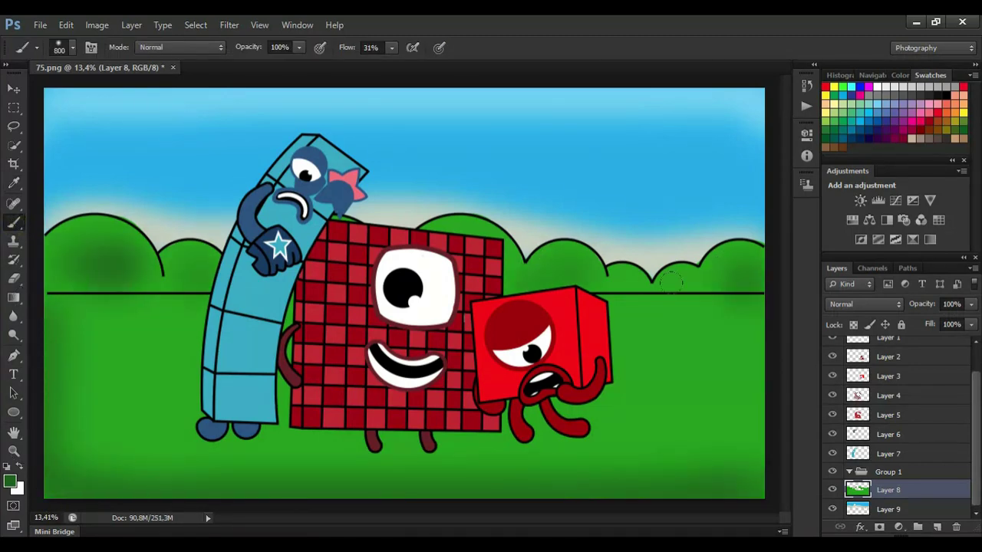
# Reduce the soft brush to 250 and paint dark green shadows under the characters and patches on the grass.
pyautogui.press('[')
pyautogui.press('[')
pyautogui.press('[')
pyautogui.press('[')
pyautogui.press('[')
pyautogui.press('[')
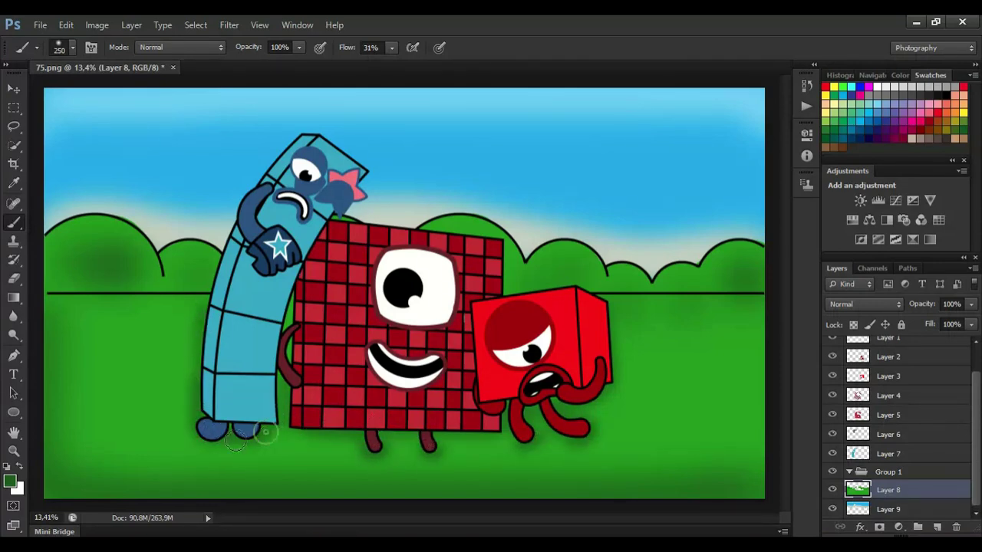
pyautogui.moveTo(77, 349); pyautogui.dragTo(115, 399)
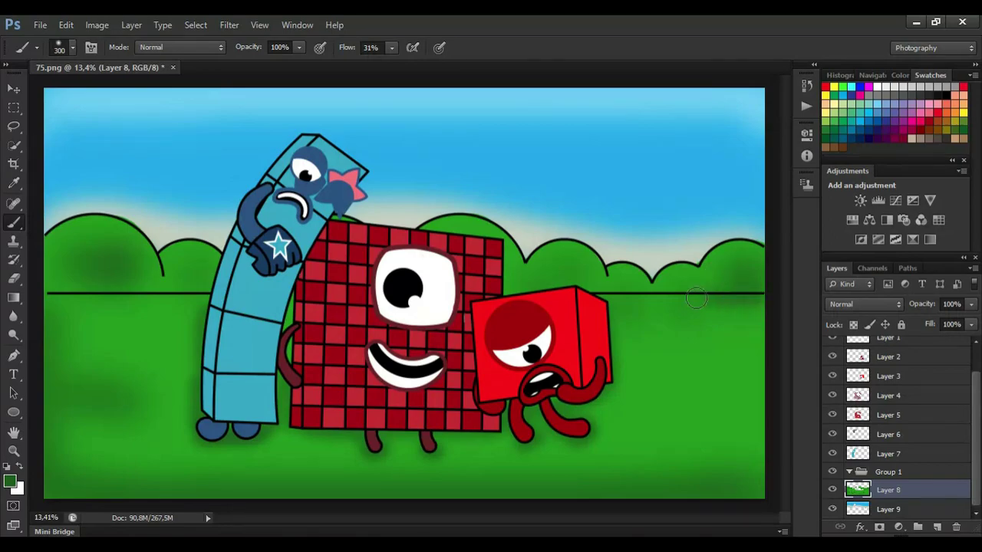